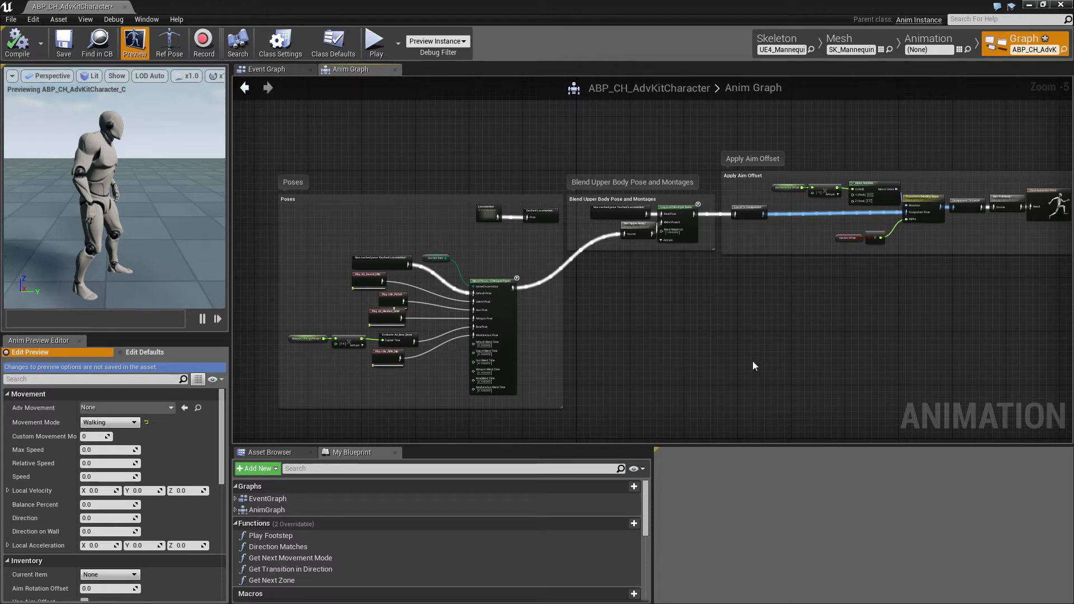
# Step: Zoom in on the Locomotion and Cached Locomotion nodes, selecting and then deselecting them
pyautogui.moveTo(788, 360); pyautogui.dragTo(766, 344, button='right')
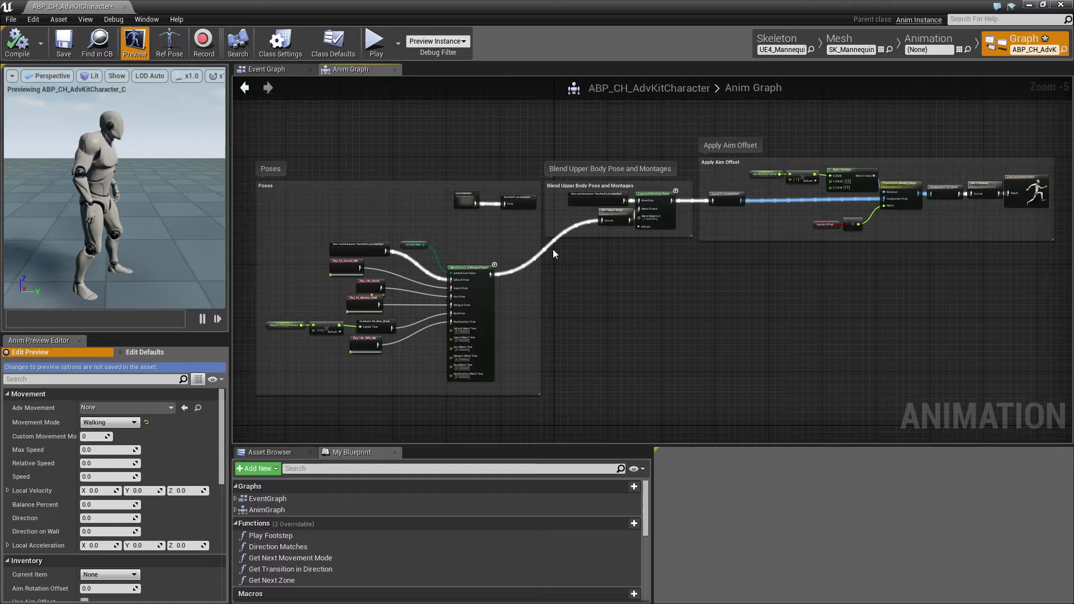
pyautogui.scroll(5, 515, 212)
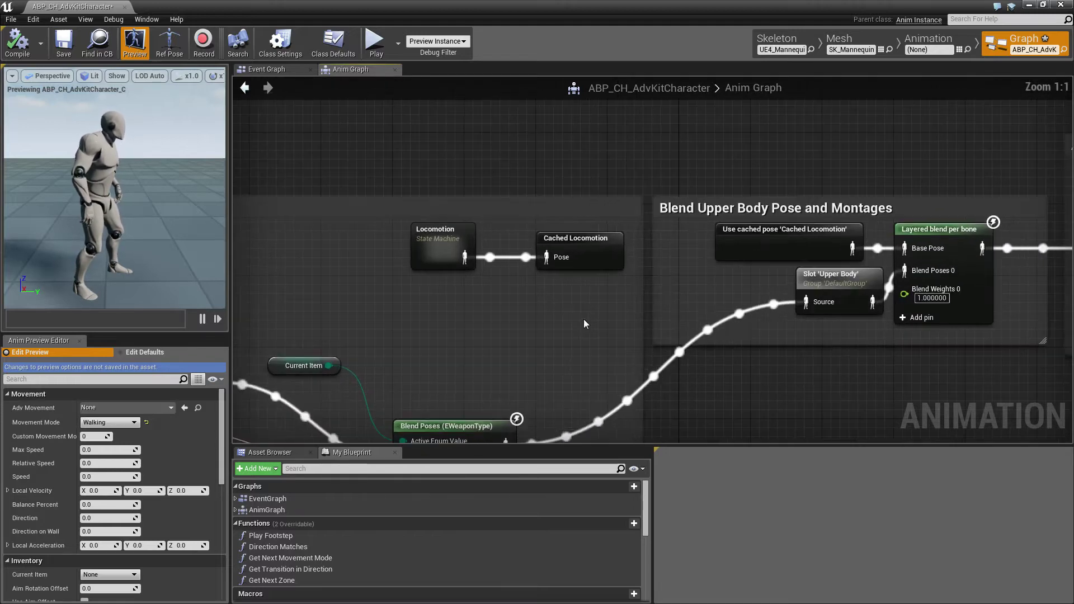
pyautogui.moveTo(408, 327); pyautogui.dragTo(633, 225)
pyautogui.click(632, 226)
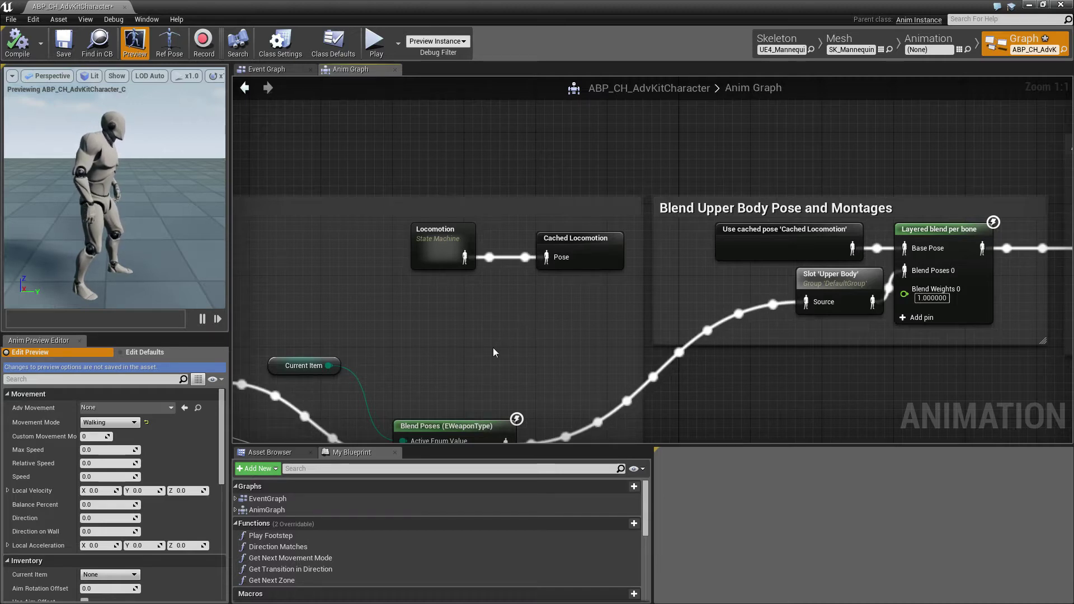
# Step: Pan and zoom out to the Blend Poses (EWeaponType) node and its weapon pose inputs
pyautogui.moveTo(553, 362); pyautogui.dragTo(732, 281, button='right')
pyautogui.scroll(-1, 700, 235)
pyautogui.scroll(-1, 732, 281)
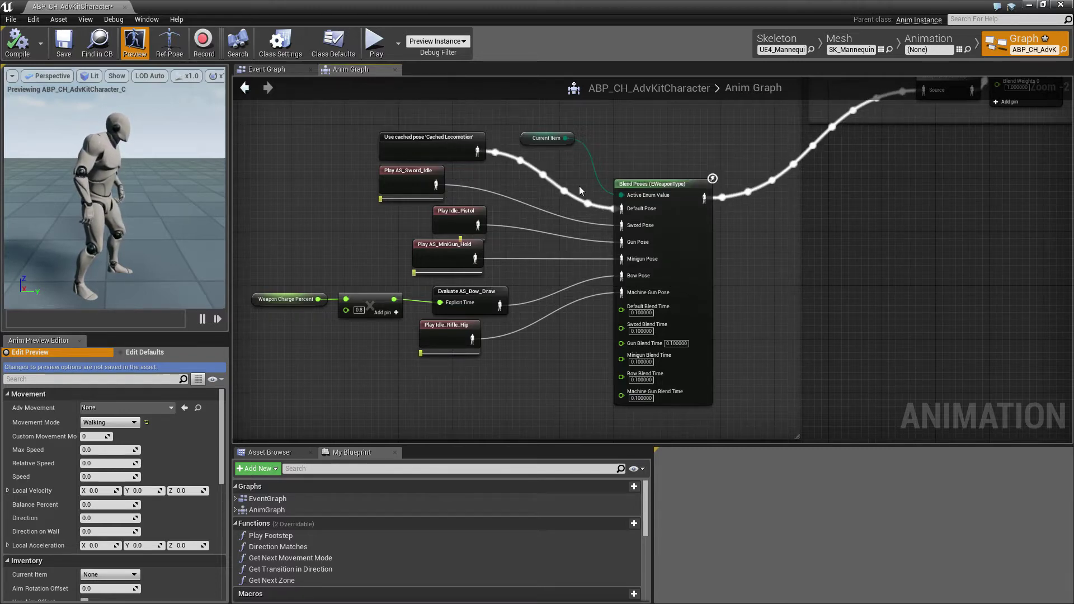
# Step: Preview Current Item as Gun, then Boomerang, then reset it to None
pyautogui.click(521, 138)
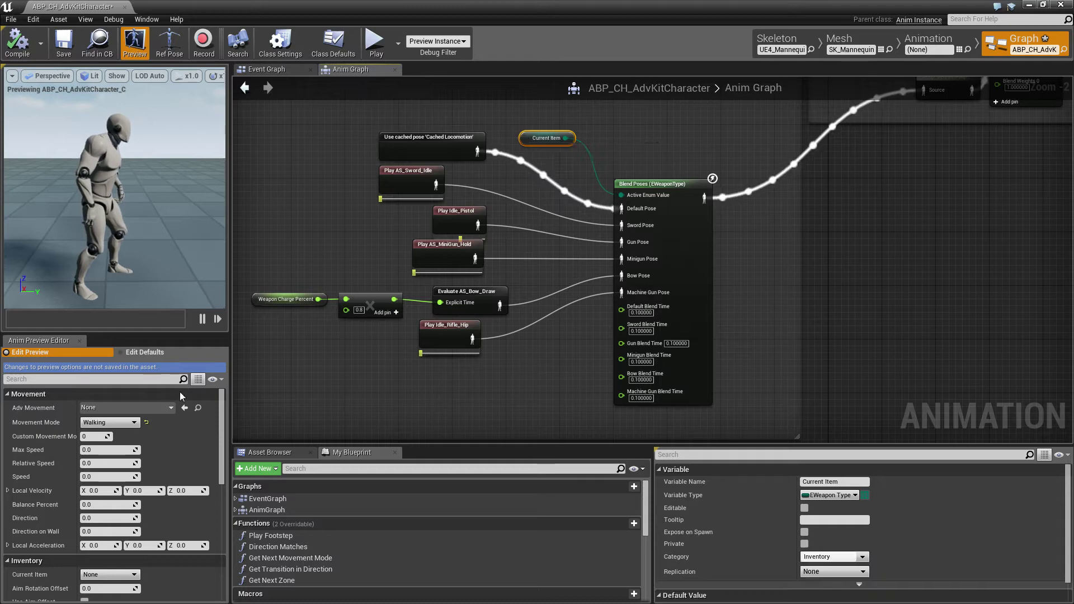
pyautogui.scroll(-3, 182, 479)
pyautogui.click(123, 504)
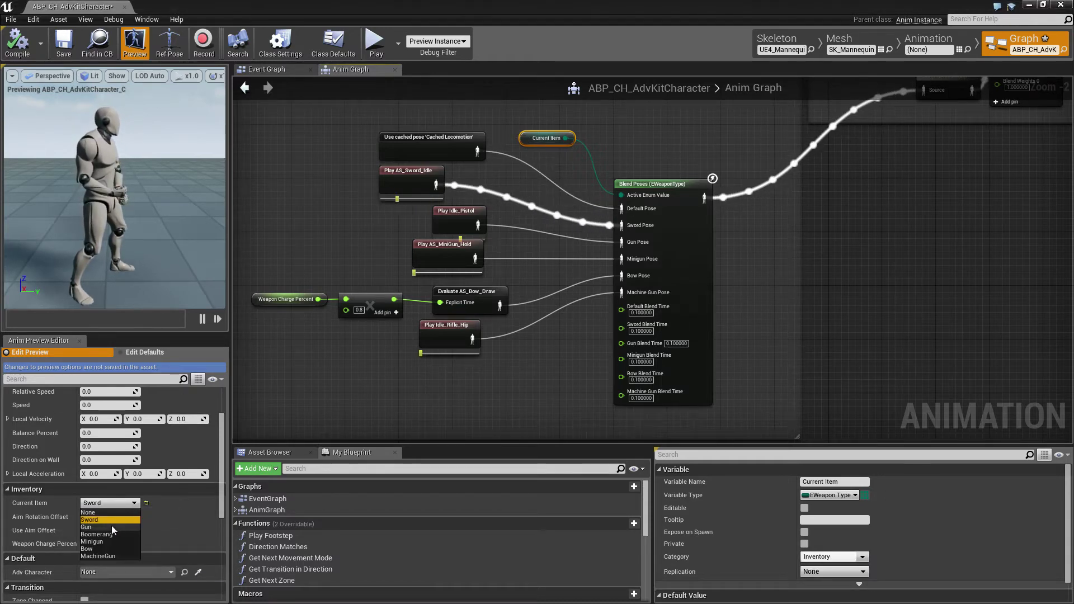
pyautogui.click(111, 527)
pyautogui.click(112, 503)
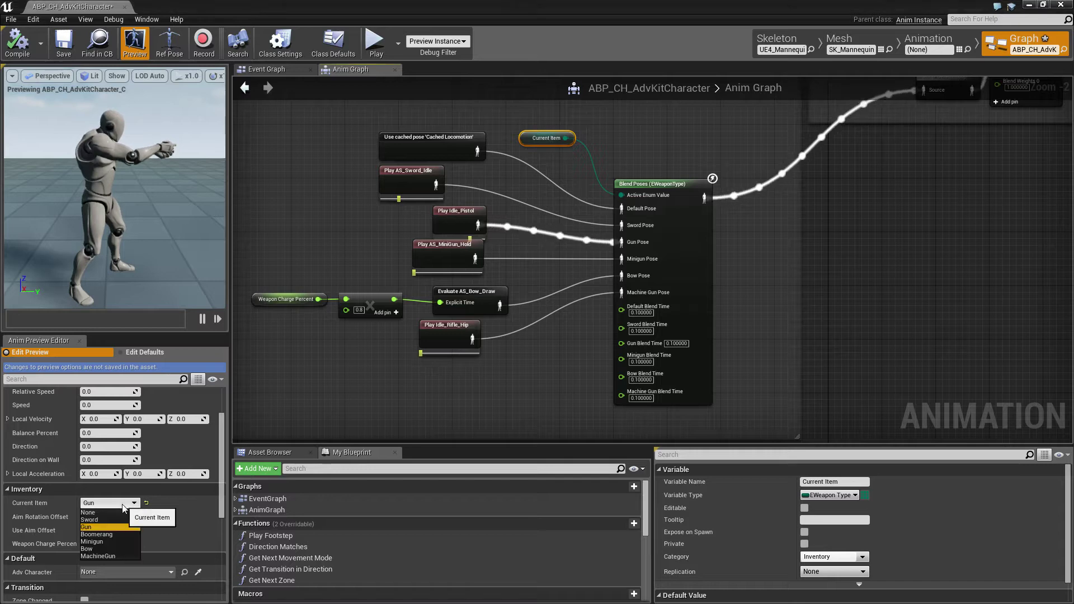
pyautogui.click(112, 535)
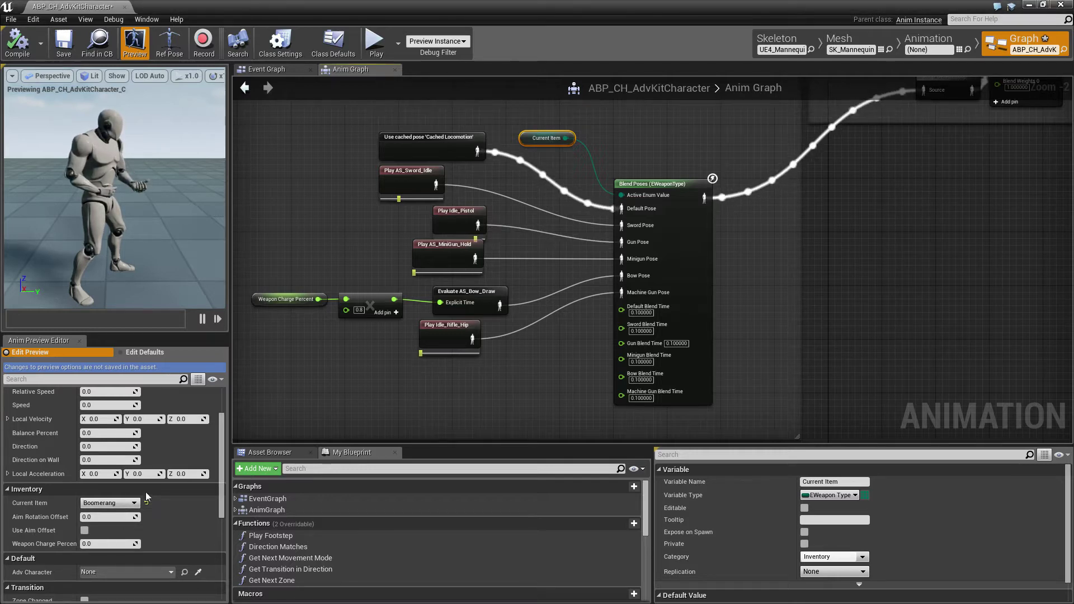
pyautogui.click(127, 507)
pyautogui.click(126, 513)
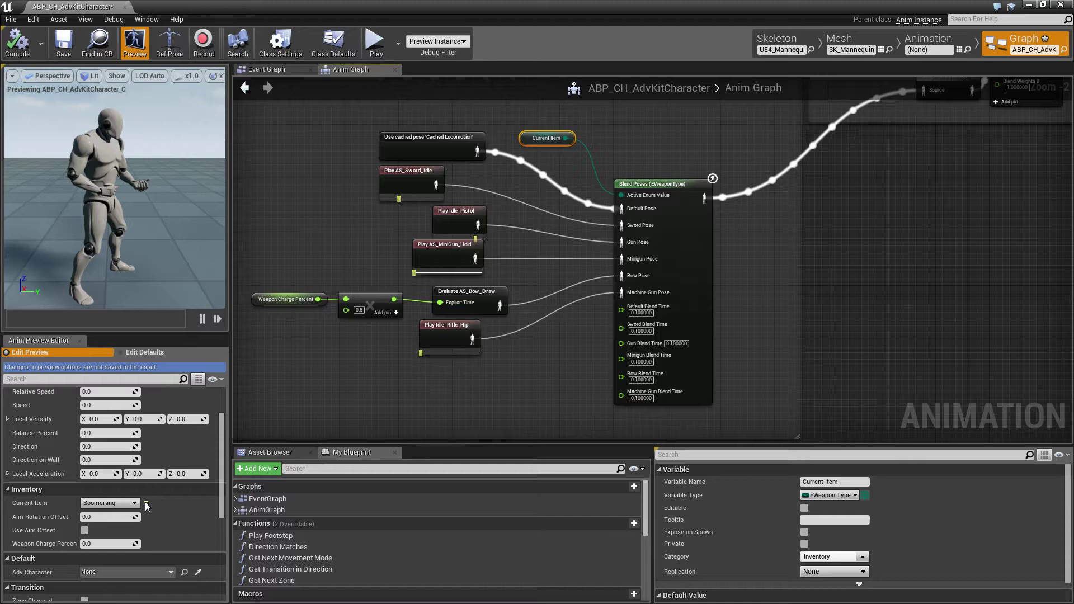
# Step: Inspect the Weapon Charge Percent variable and the Evaluate AS_Bow_Draw node feeding Bow Pose
pyautogui.moveTo(525, 266); pyautogui.dragTo(573, 217, button='right')
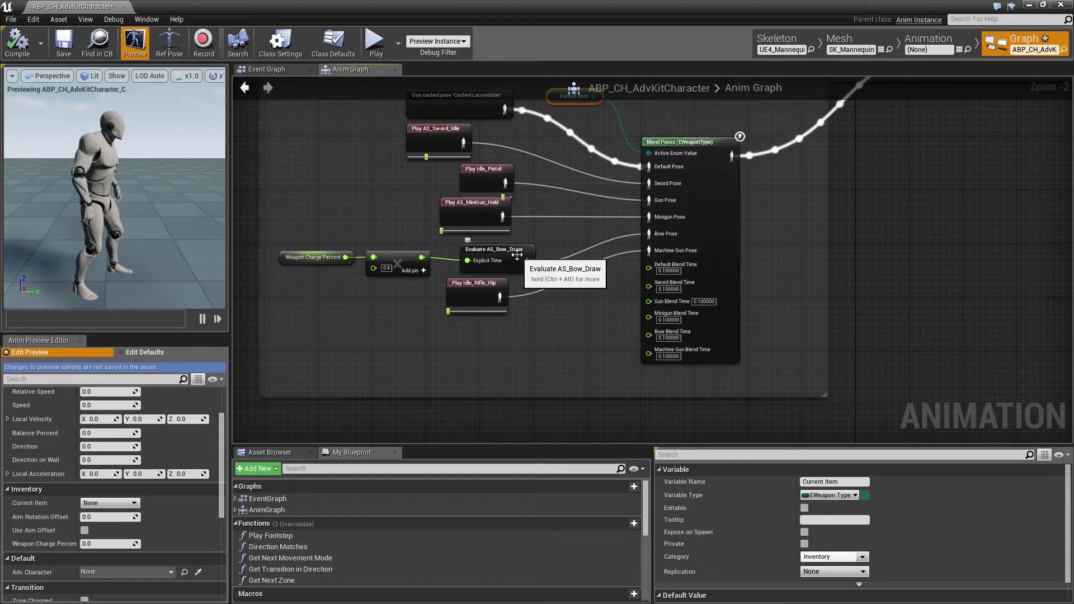
pyautogui.click(283, 259)
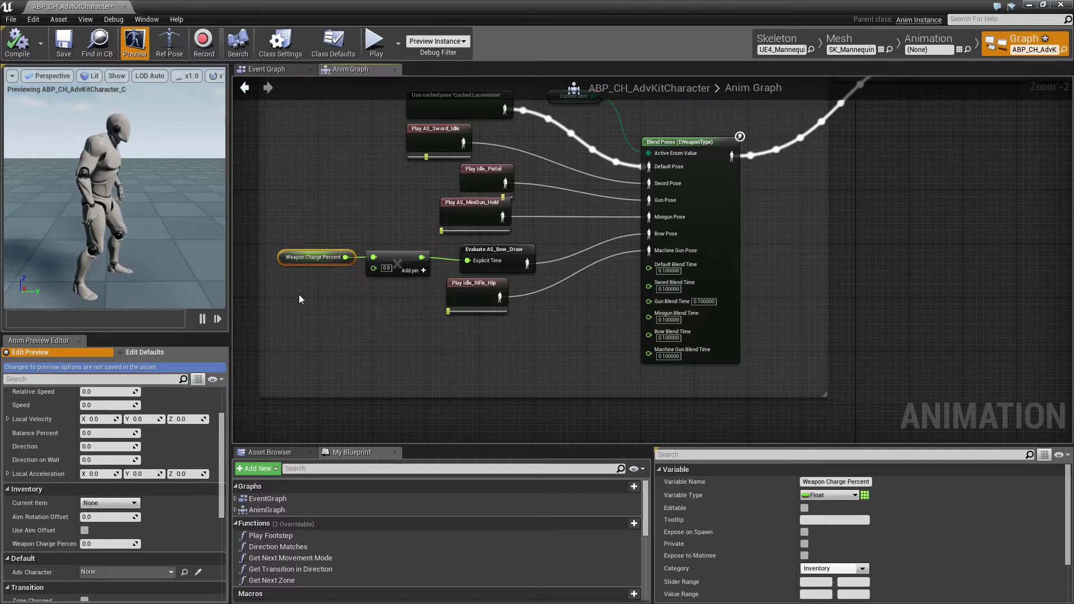
pyautogui.click(504, 256)
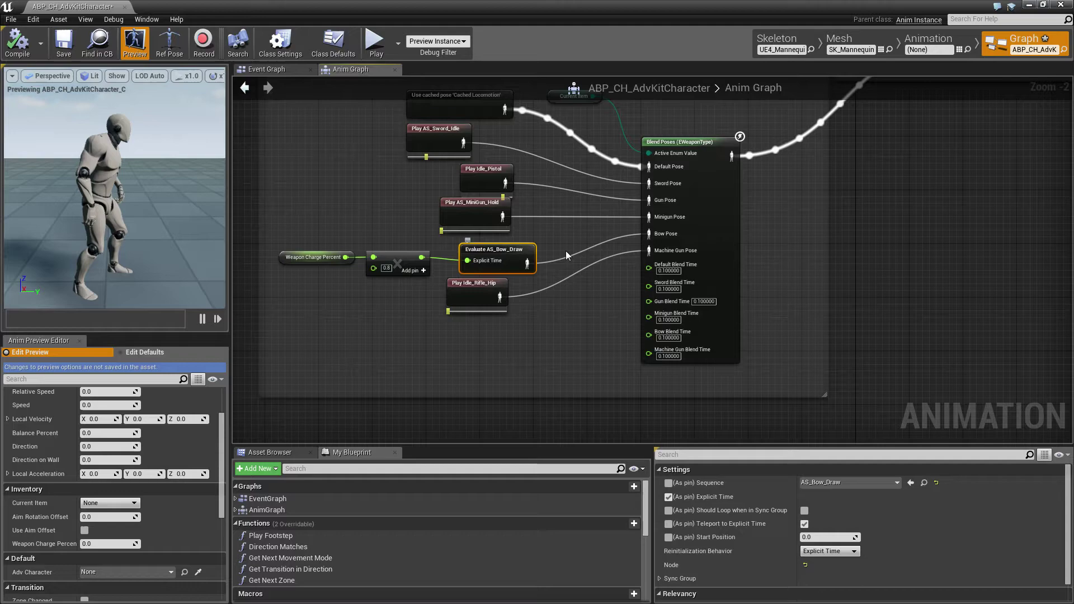
# Step: Zoom to 1:1 on Blend Upper Body Pose and inspect Layered blend per bone's spine_01 filter
pyautogui.moveTo(658, 303); pyautogui.dragTo(610, 325, button='right')
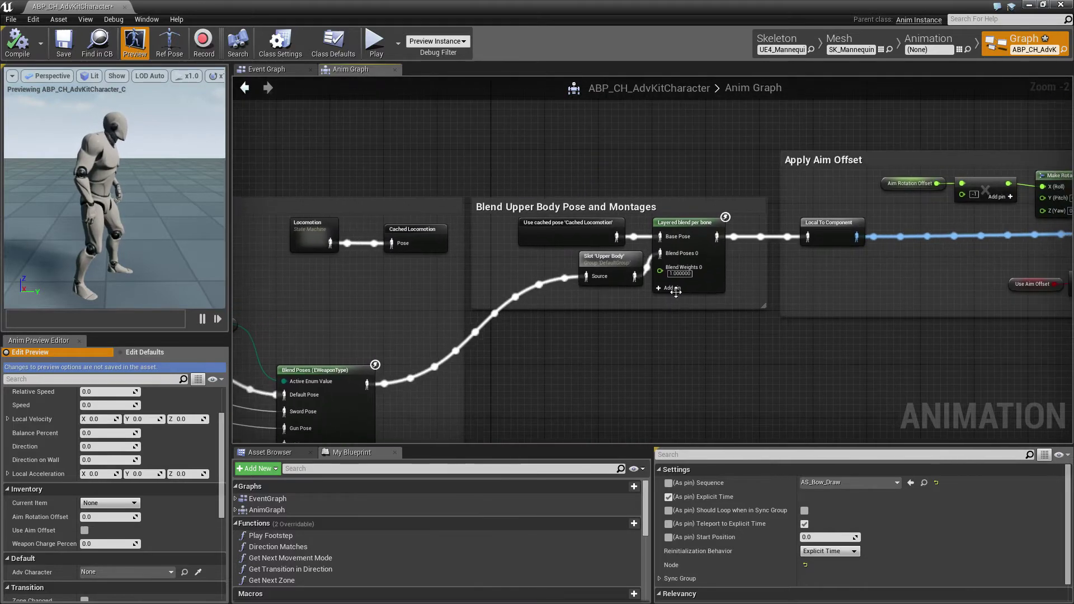
pyautogui.scroll(2, 657, 336)
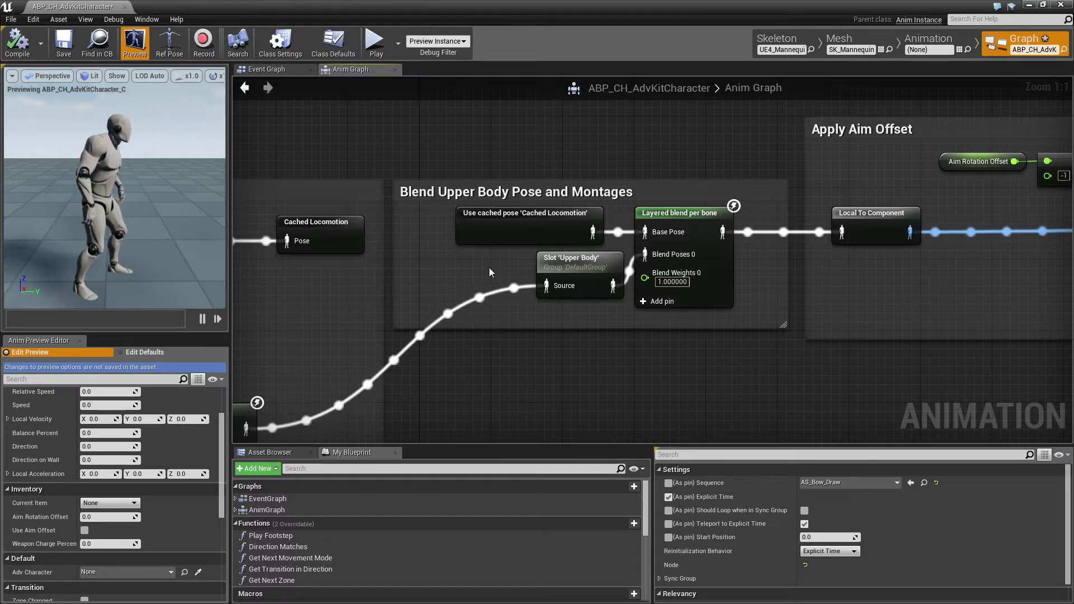
pyautogui.moveTo(493, 236)
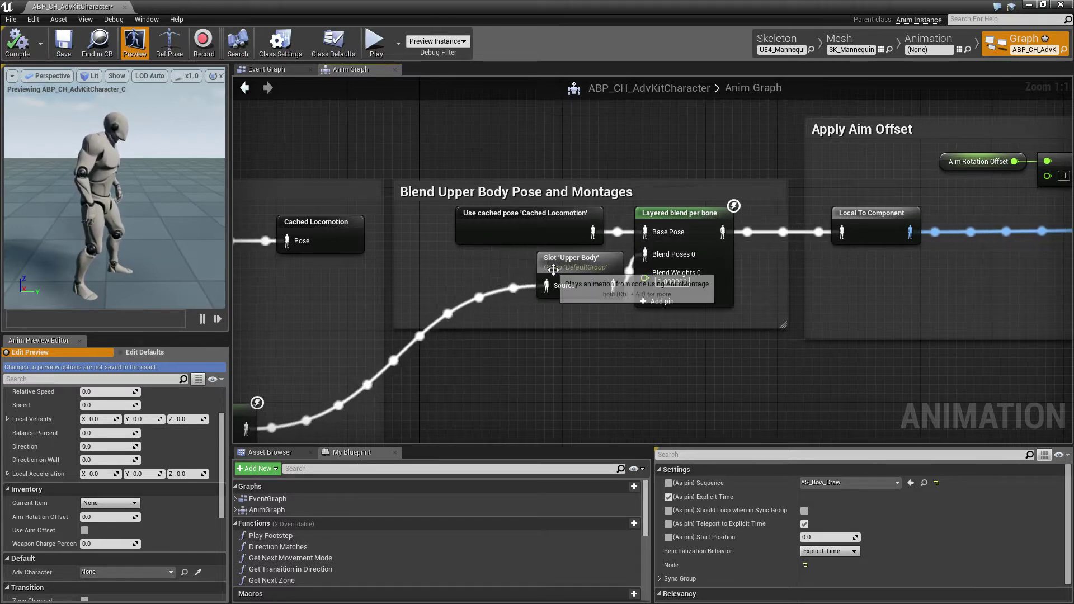
pyautogui.click(717, 253)
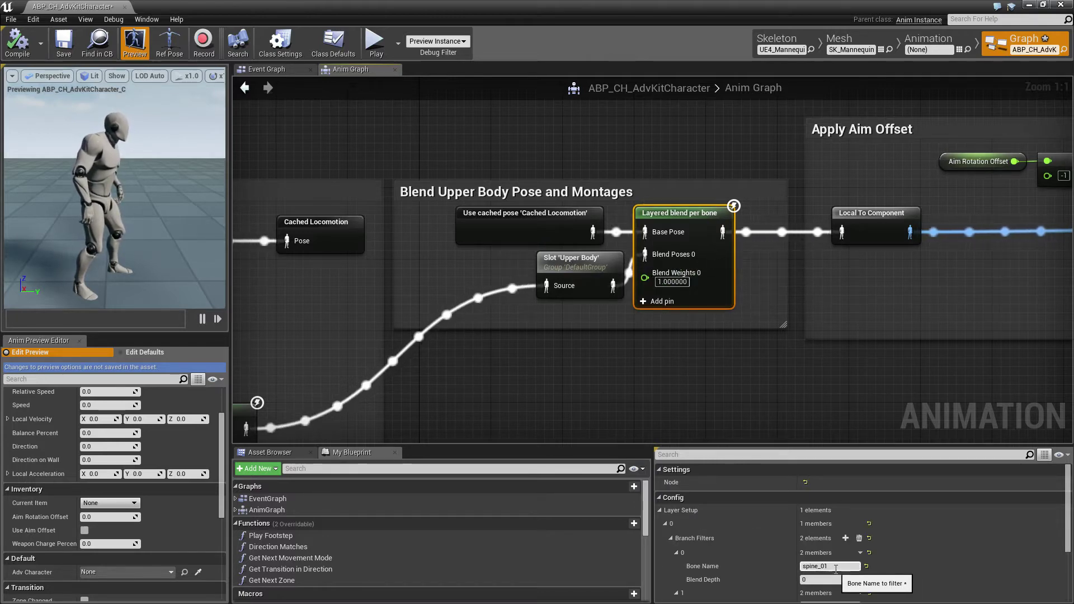
# Step: Bring the Apply Aim Offset section with the spine_02 Transform (Modify) Bone into view
pyautogui.moveTo(905, 314); pyautogui.dragTo(649, 322, button='right')
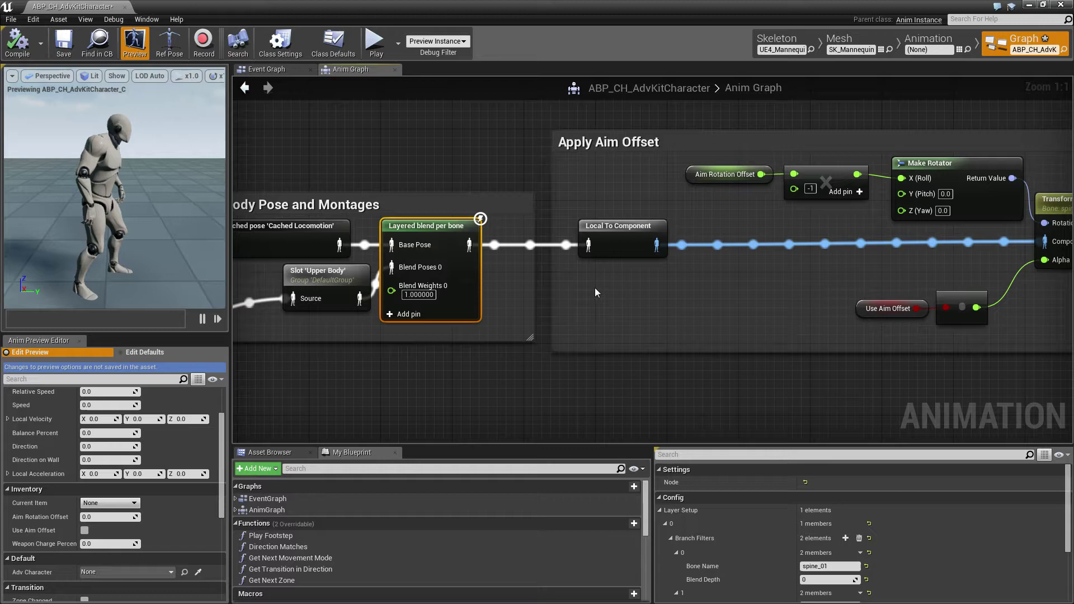
pyautogui.moveTo(335, 278); pyautogui.dragTo(598, 281, button='right')
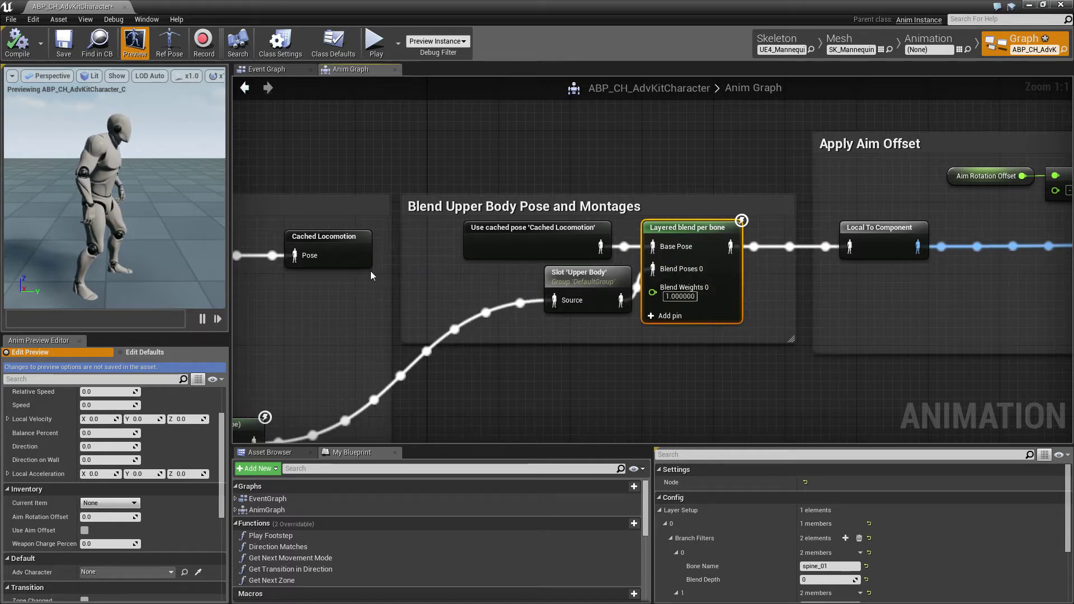
pyautogui.moveTo(367, 277); pyautogui.dragTo(419, 270, button='right')
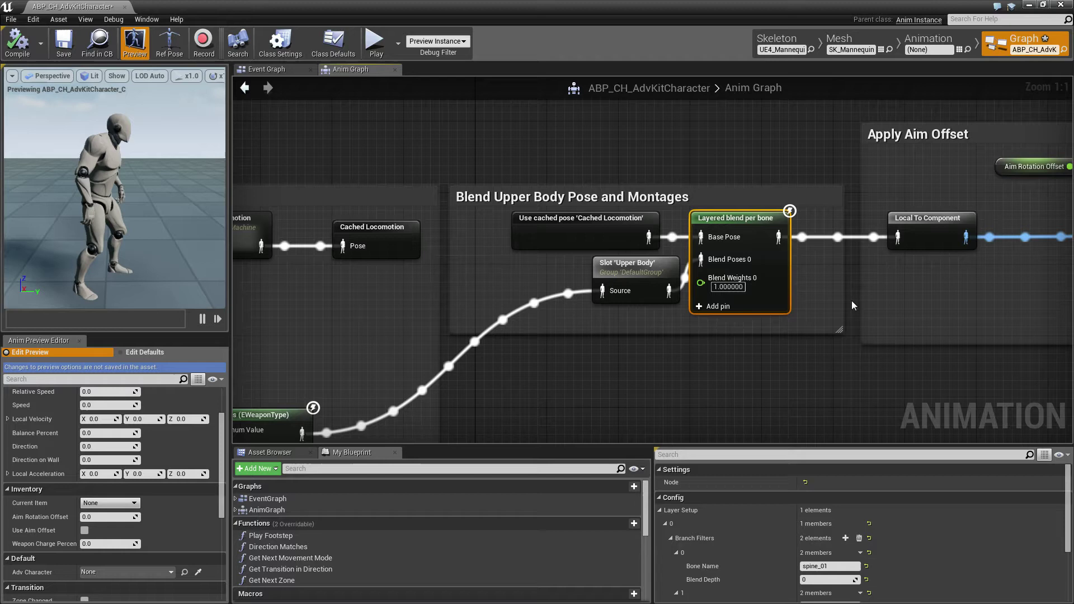
pyautogui.moveTo(852, 301); pyautogui.dragTo(488, 308, button='right')
# Step: Enable Use Aim Offset in the preview and inspect the Transform (Modify) Bone node
pyautogui.moveTo(658, 306); pyautogui.dragTo(512, 311, button='right')
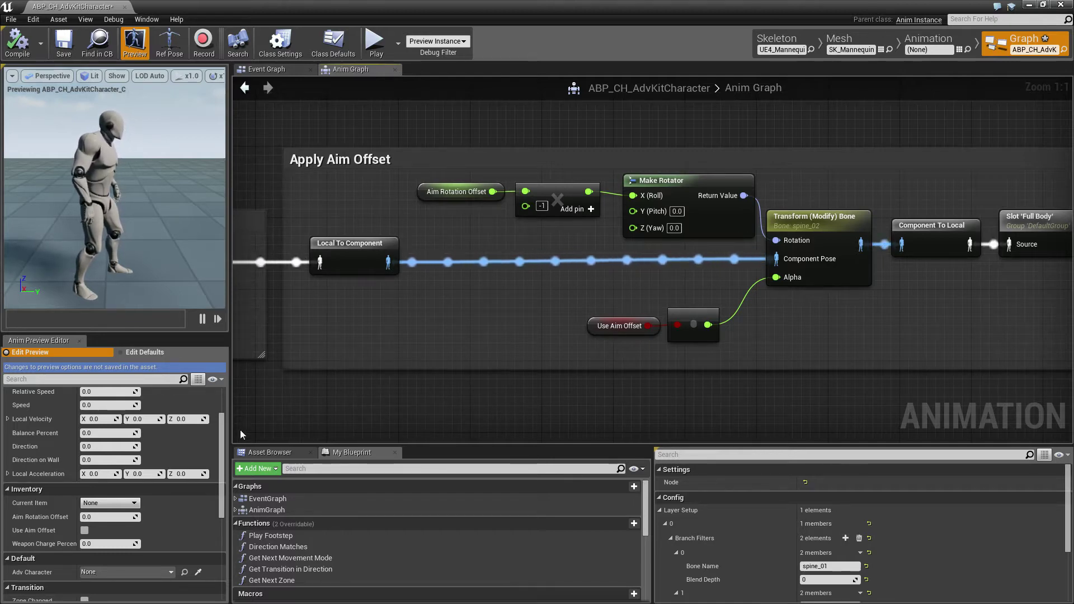
pyautogui.click(85, 530)
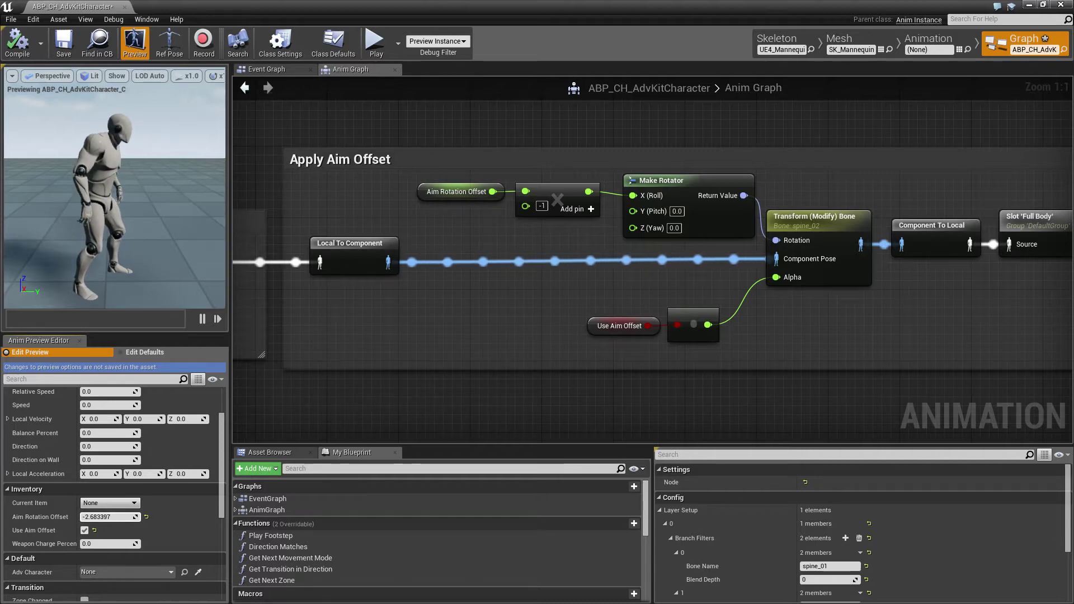
pyautogui.click(828, 221)
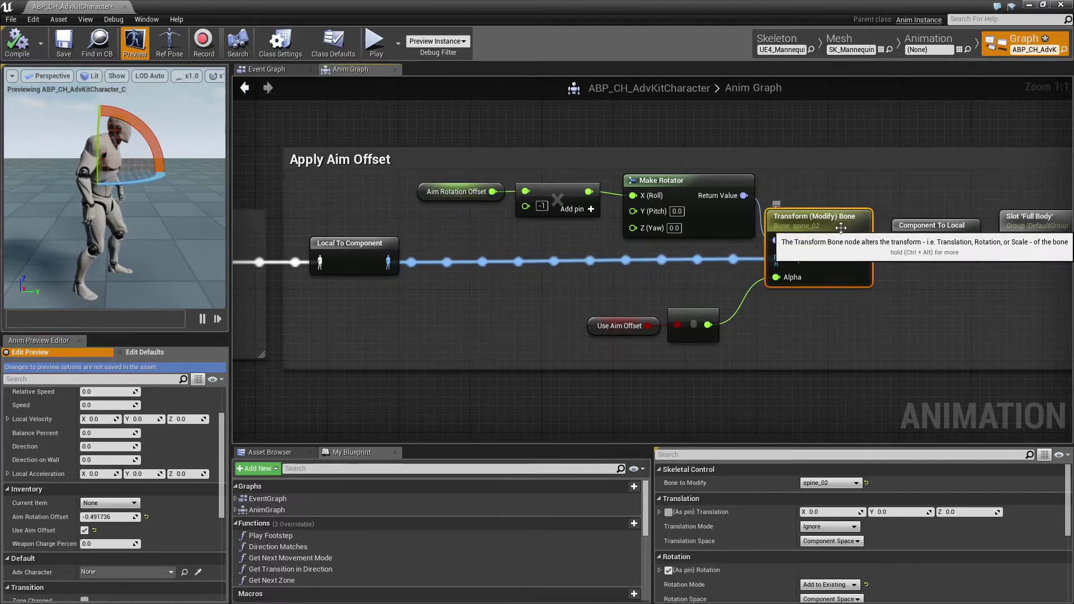
# Step: Turn Use Aim Offset back off at rotation 0.0 and show the chain to Final Animation Pose
pyautogui.moveTo(834, 224); pyautogui.dragTo(756, 224, button='right')
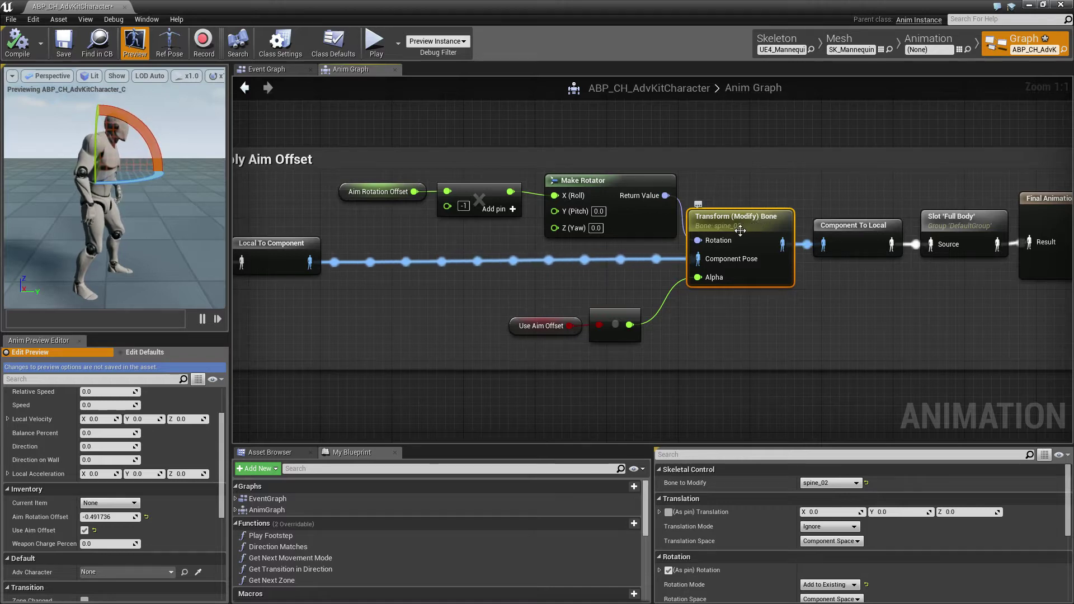
pyautogui.click(85, 531)
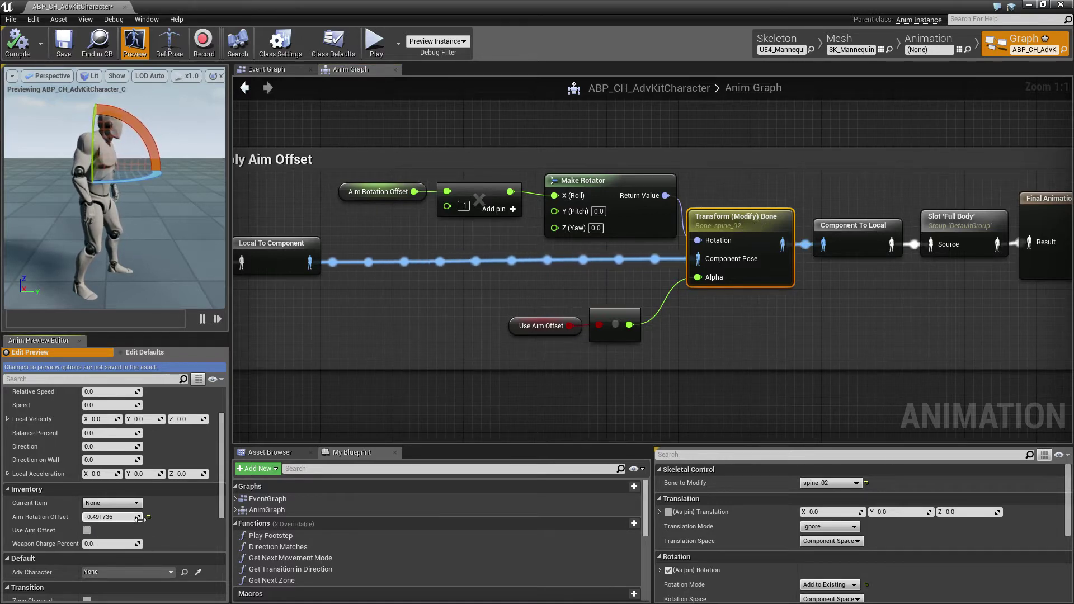
pyautogui.moveTo(910, 339); pyautogui.dragTo(640, 343, button='right')
pyautogui.click(640, 343)
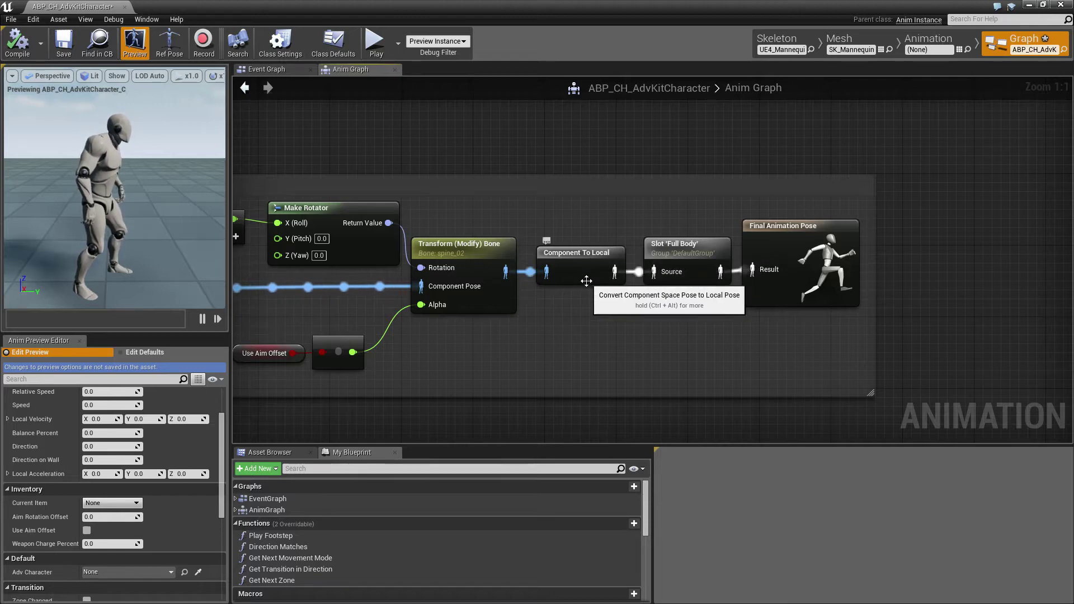
# Step: Inspect the Slot 'Full Body' node, then zoom back to and select the Locomotion state machine
pyautogui.click(686, 254)
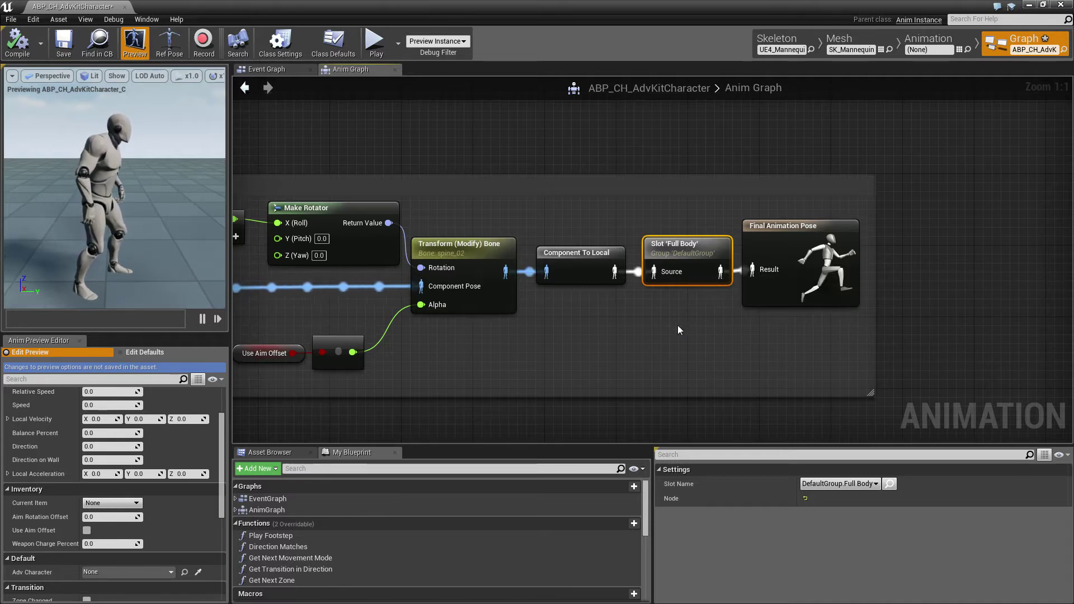
pyautogui.scroll(-6, 677, 326)
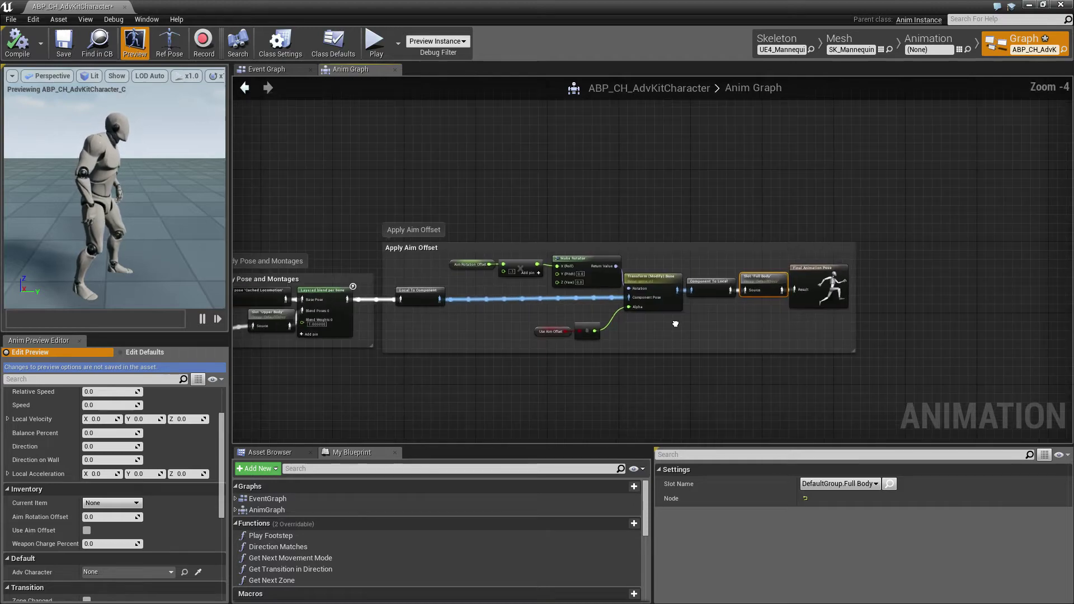
pyautogui.scroll(5, 665, 314)
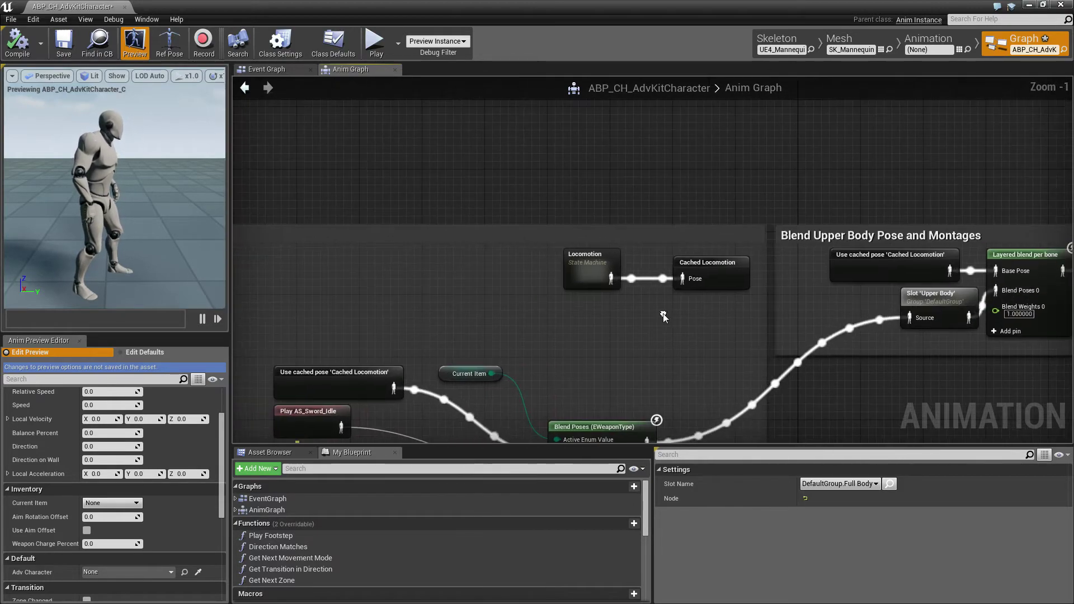
pyautogui.click(595, 278)
# Step: Open the Locomotion state machine showing Idle/Run and Instant Transition's zone state links
pyautogui.doubleClick(594, 277)
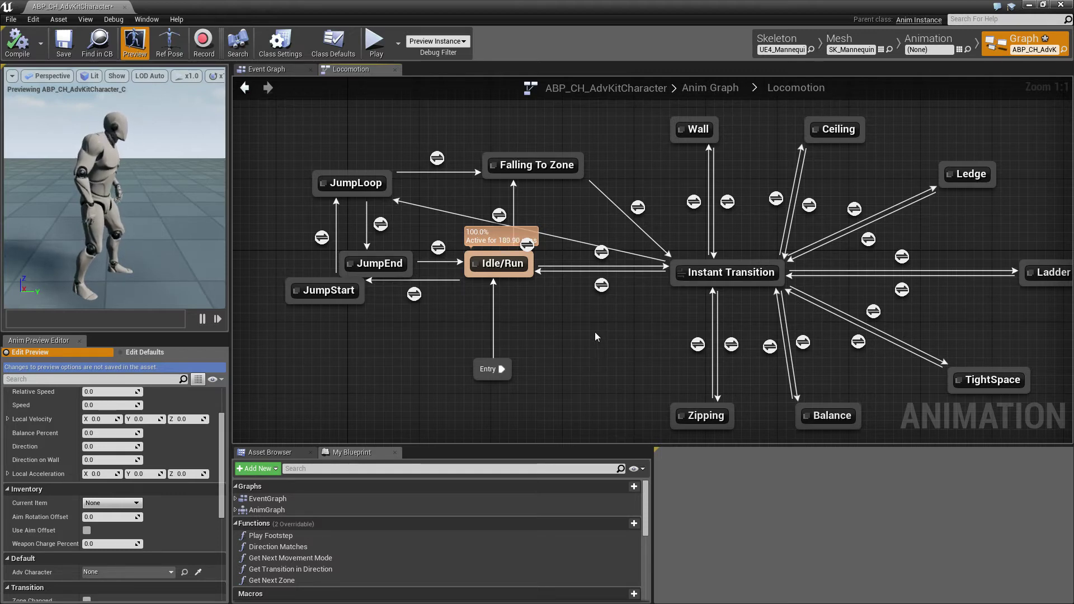
# Step: Set the preview Movement Mode to Ladder Climbing
pyautogui.moveTo(593, 332); pyautogui.dragTo(565, 331, button='right')
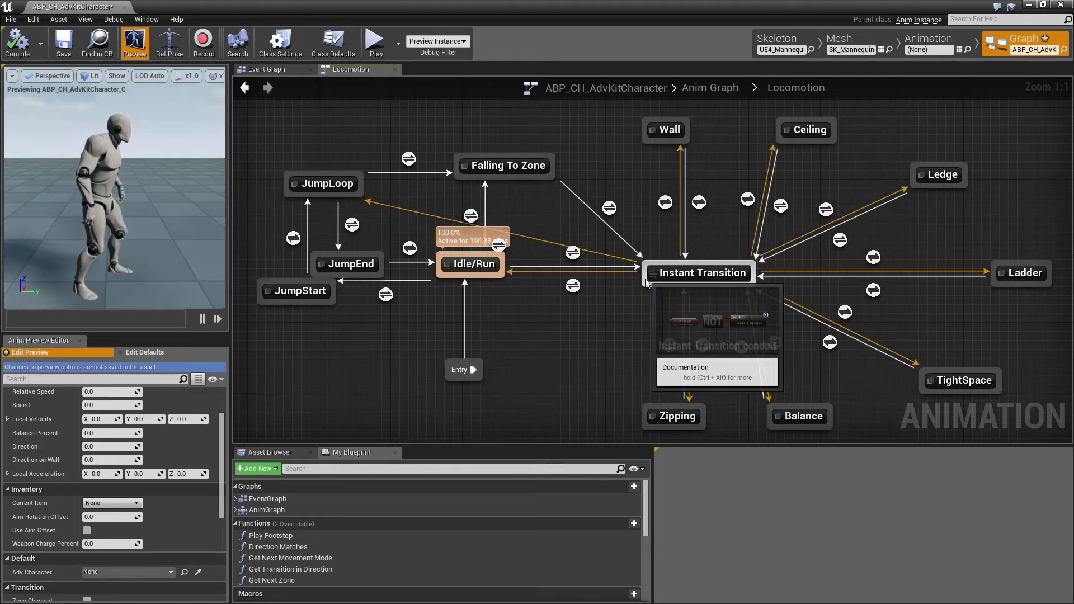
pyautogui.scroll(3, 140, 459)
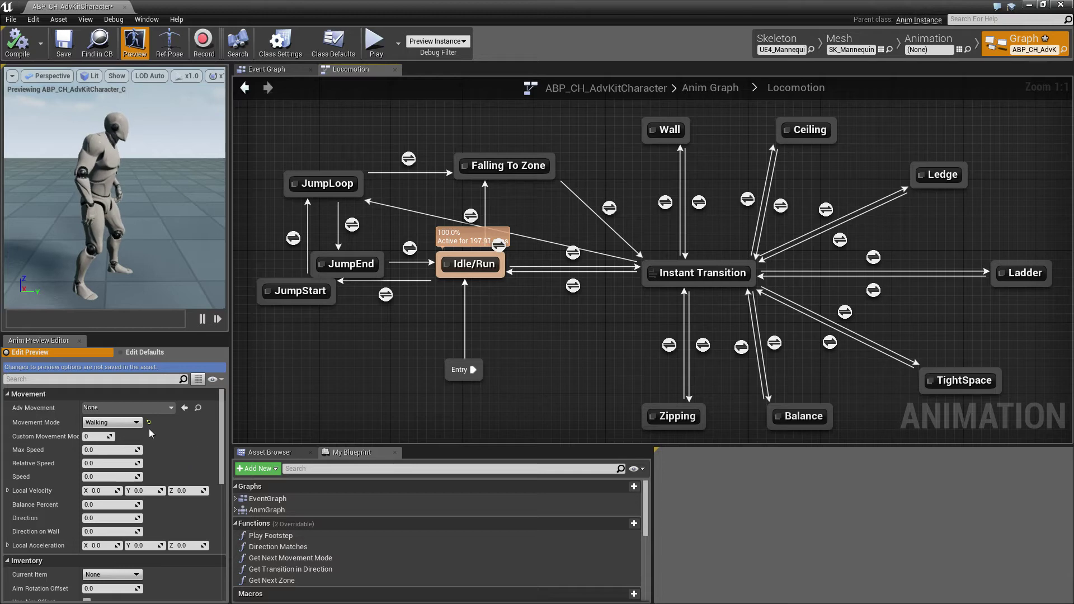
pyautogui.click(132, 424)
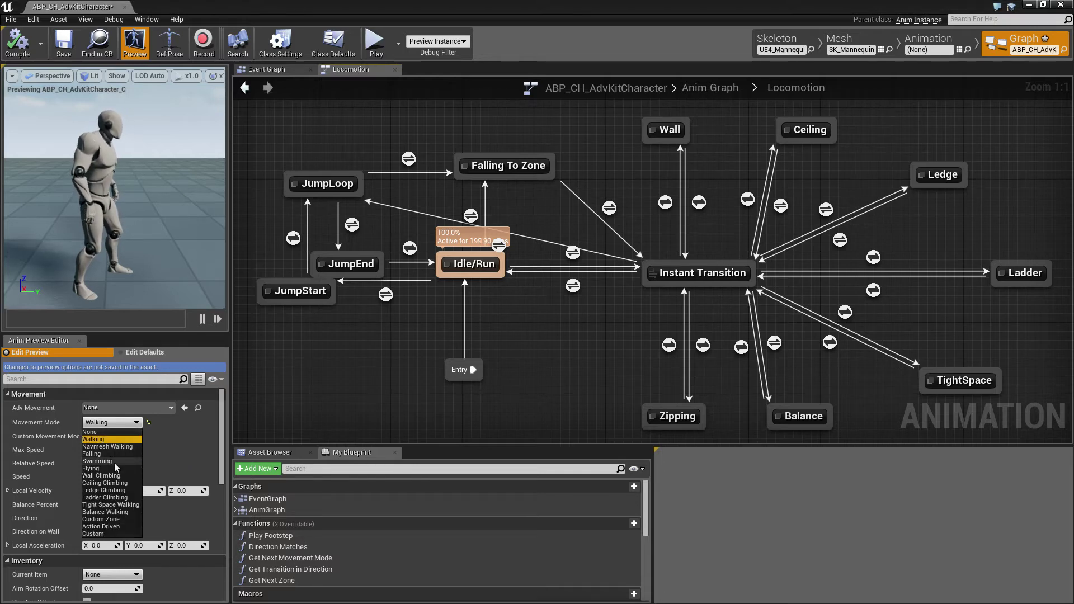
pyautogui.click(119, 498)
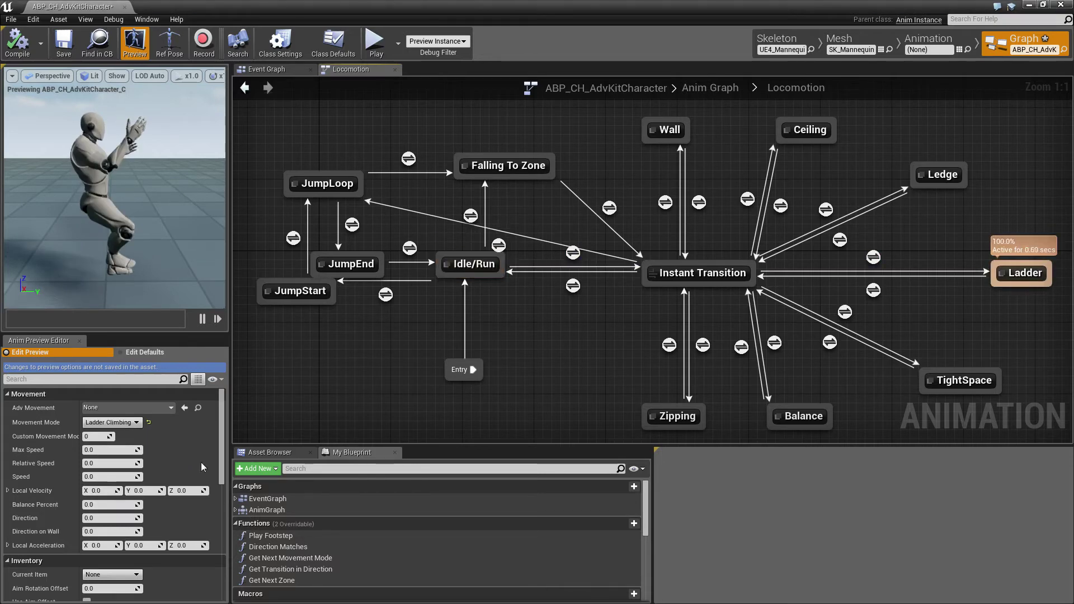
# Step: Inspect the Idle/Run state and the Instant Transition conduit details
pyautogui.moveTo(507, 361); pyautogui.dragTo(427, 357, button='right')
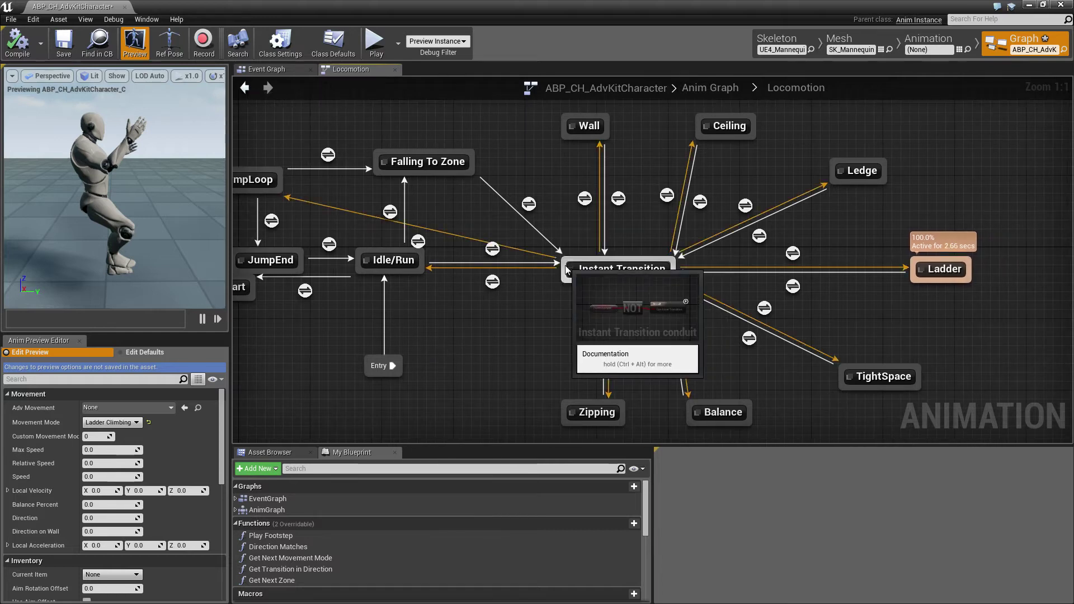
pyautogui.click(399, 263)
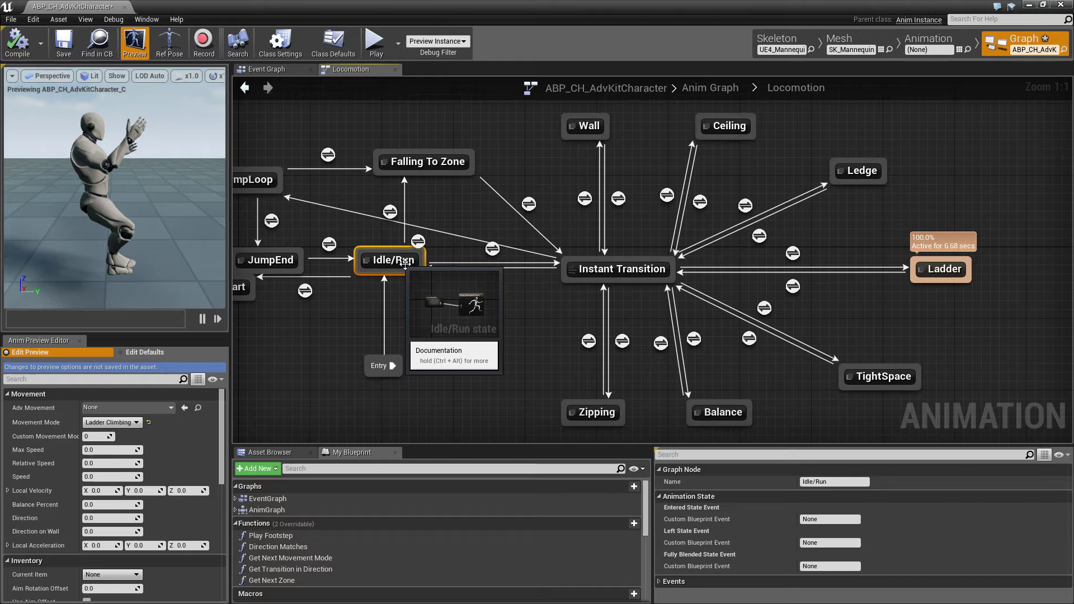
pyautogui.click(620, 266)
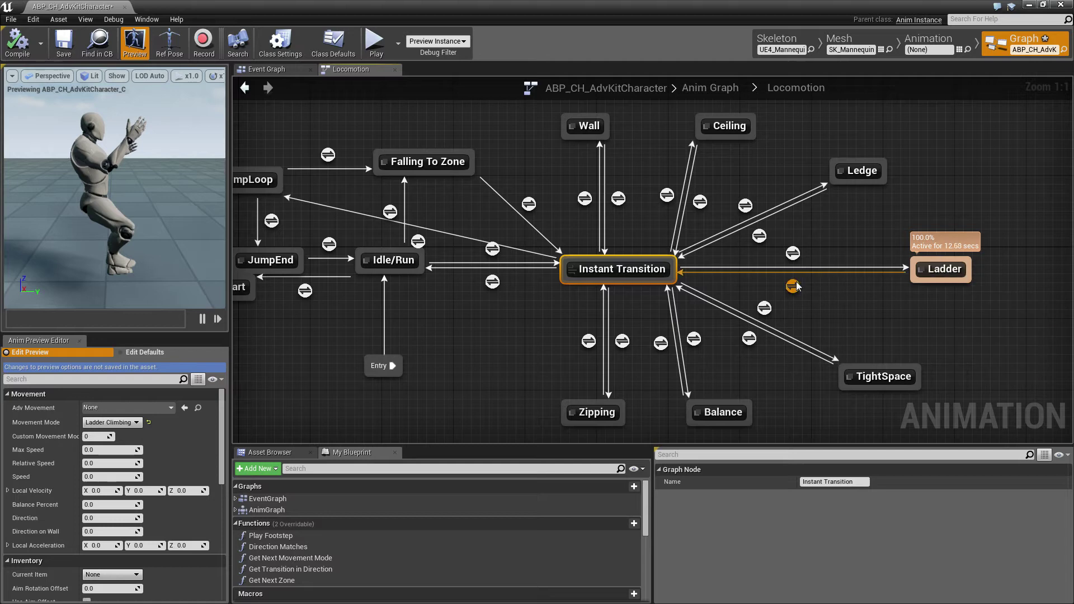
pyautogui.moveTo(797, 263)
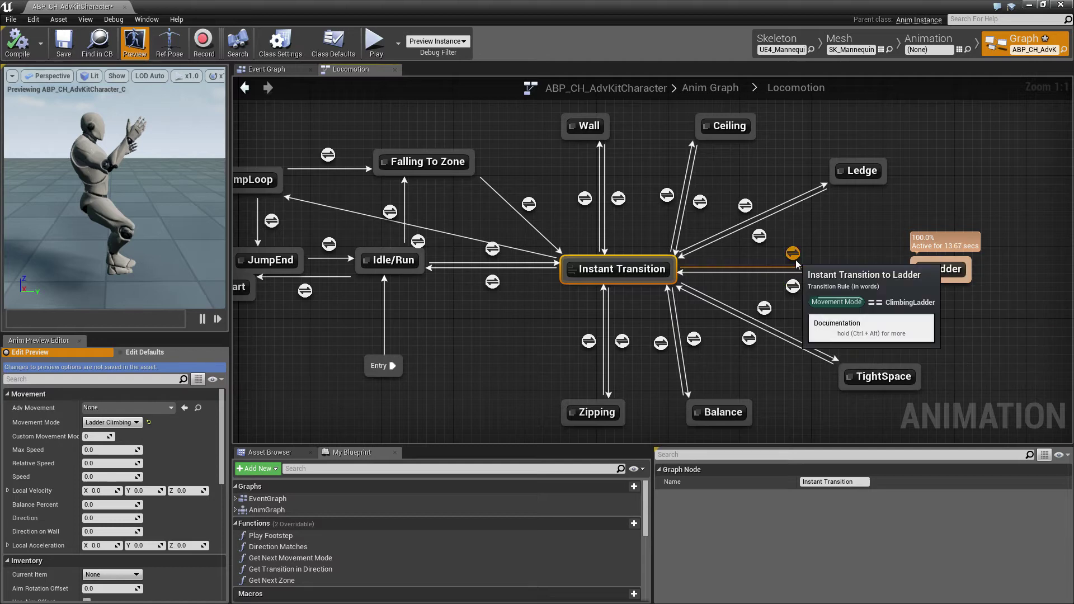
pyautogui.doubleClick(634, 273)
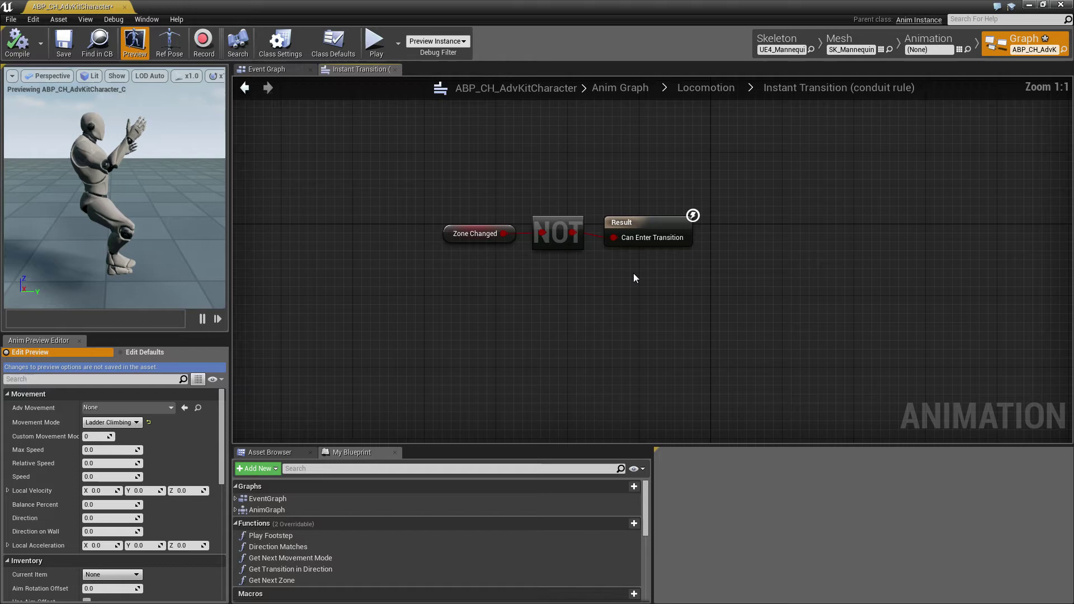
pyautogui.moveTo(543, 230); pyautogui.dragTo(660, 301)
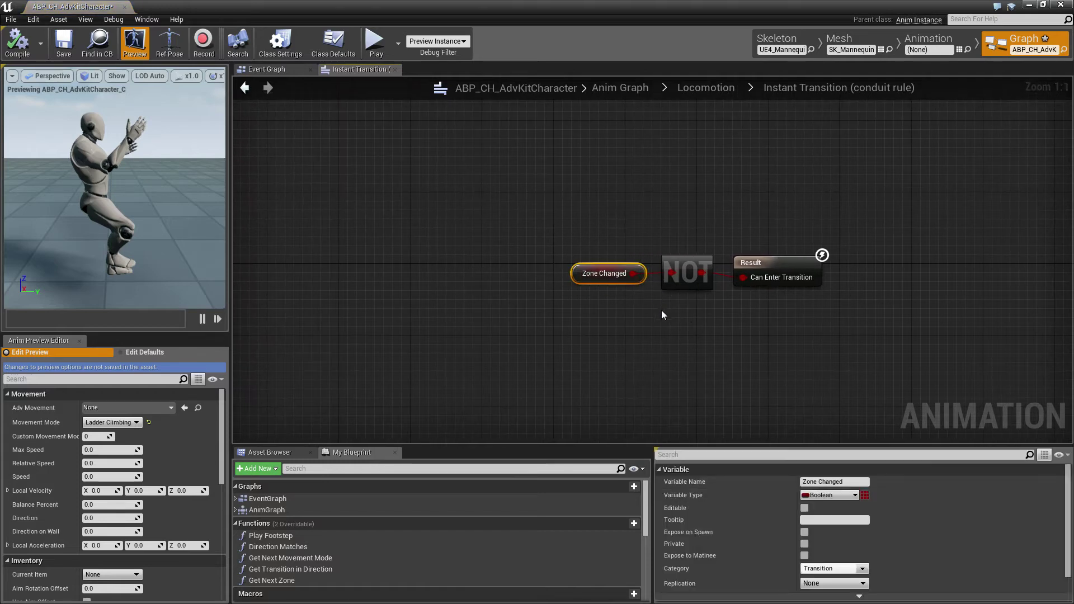
pyautogui.click(706, 89)
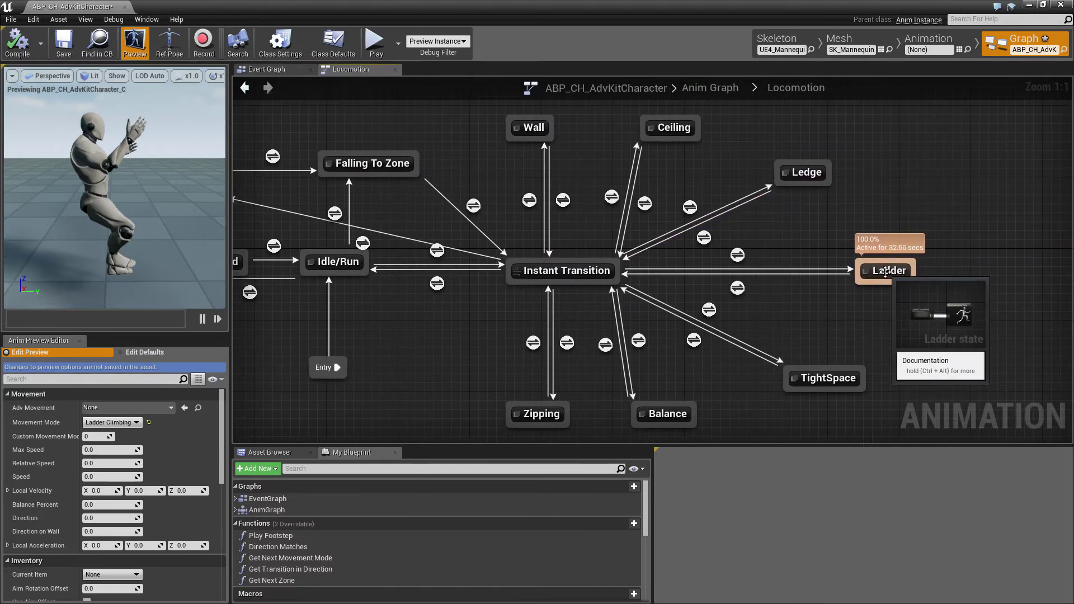
# Step: Open the Ladder state and its Ladder Locomotion state machine with Movement, Step Up and exits
pyautogui.doubleClick(884, 272)
pyautogui.doubleClick(621, 291)
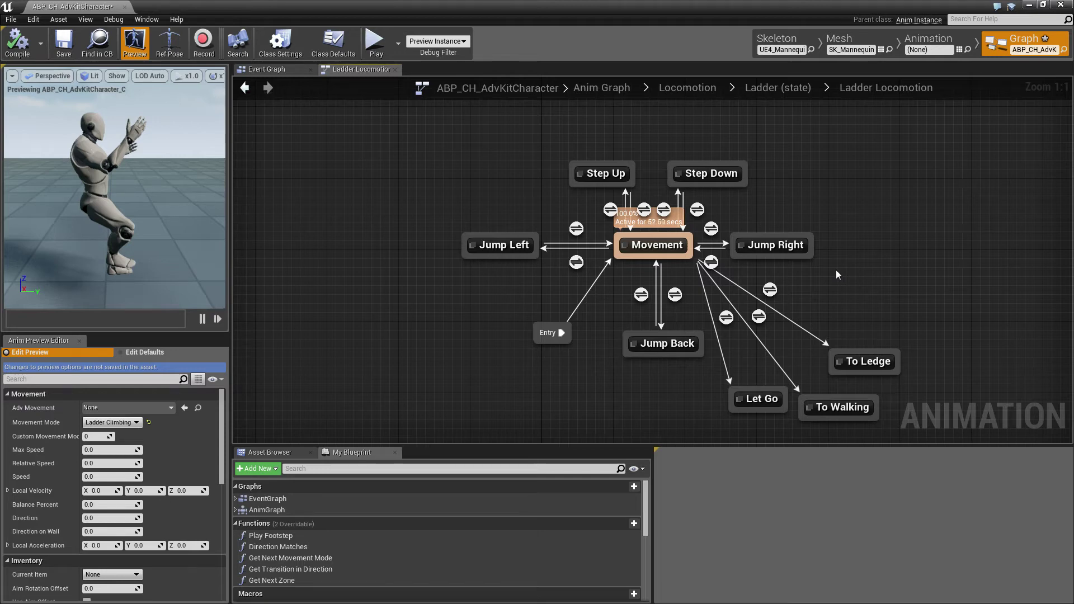
pyautogui.moveTo(836, 270); pyautogui.dragTo(763, 252, button='right')
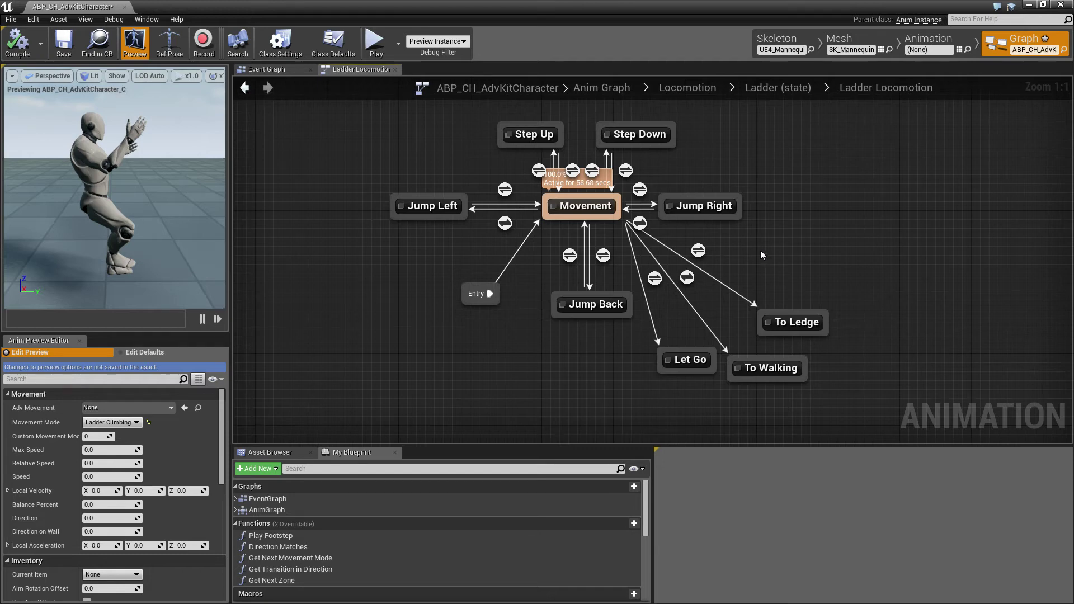
# Step: Open the Movement to To Ledge rule and inspect its Ledge Climbing comparison and Zone Changed nodes
pyautogui.click(699, 252)
pyautogui.doubleClick(700, 251)
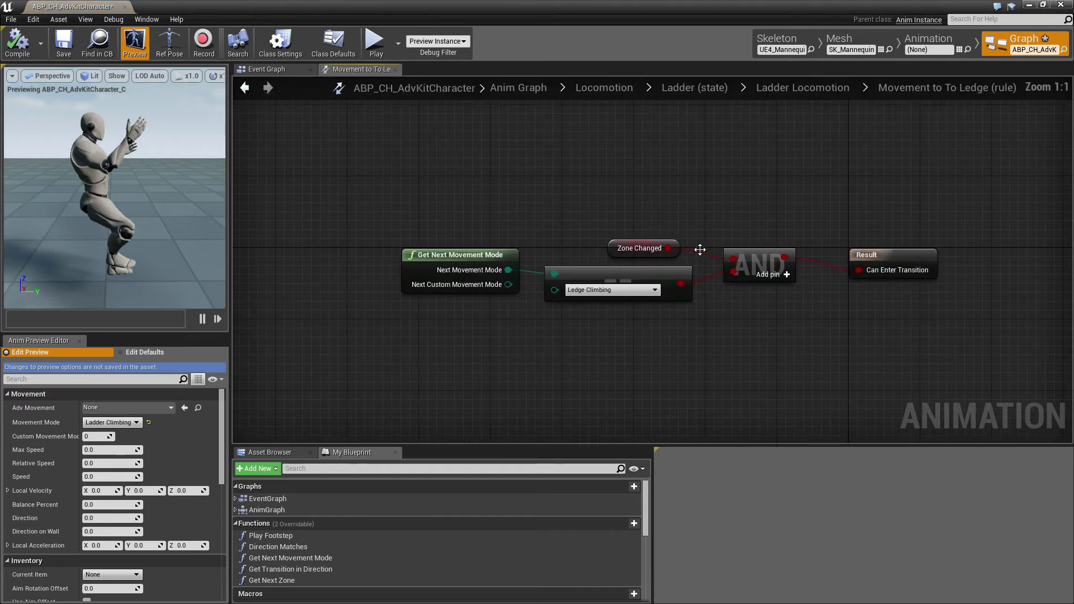
pyautogui.moveTo(582, 194); pyautogui.dragTo(578, 194, button='right')
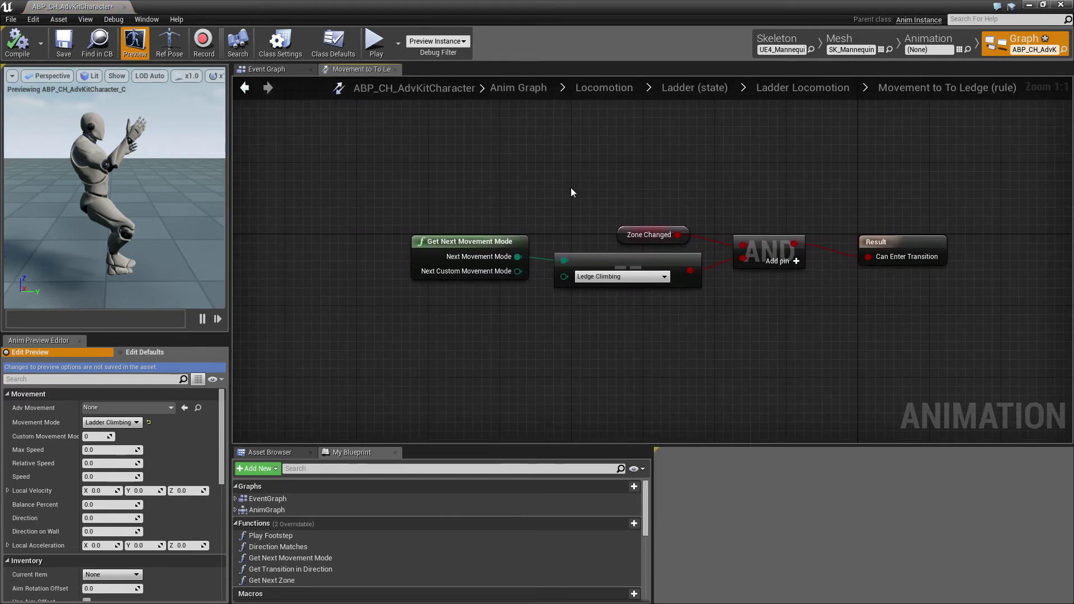
pyautogui.moveTo(462, 312); pyautogui.dragTo(585, 282)
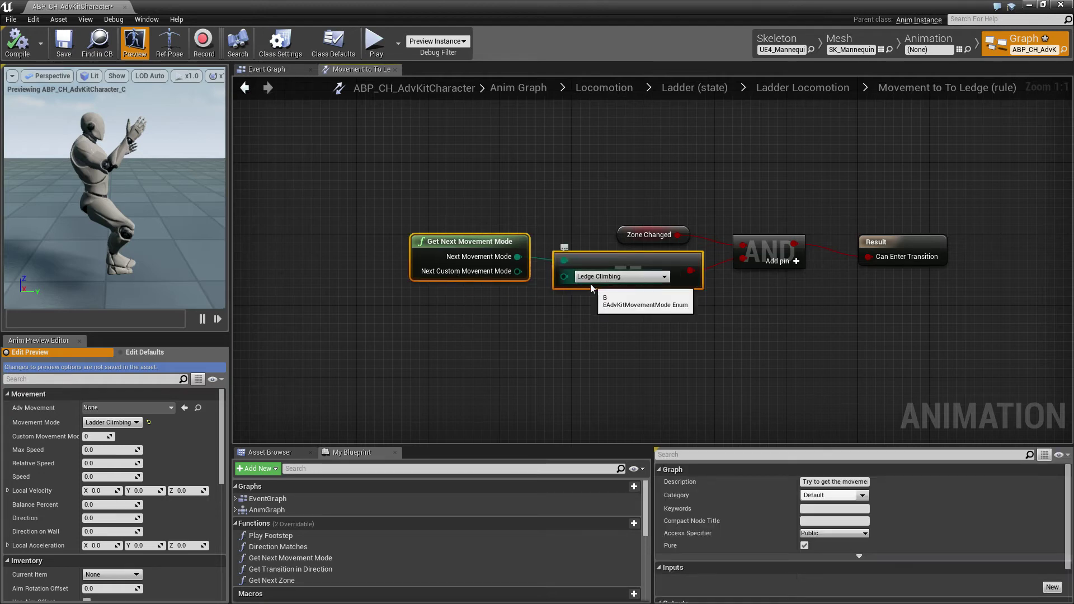
pyautogui.moveTo(594, 206); pyautogui.dragTo(710, 248)
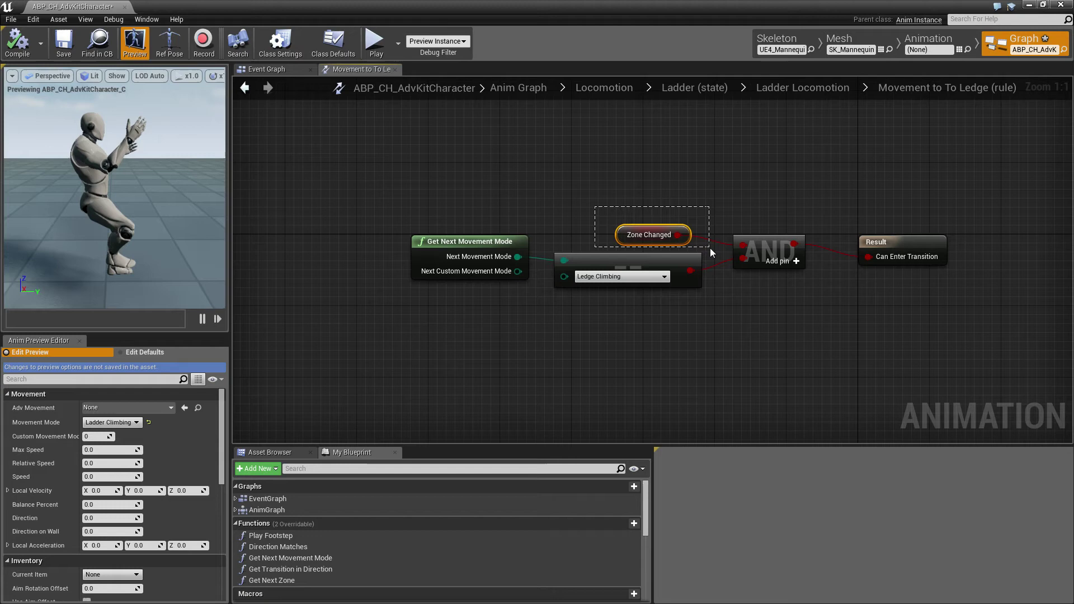
pyautogui.click(734, 208)
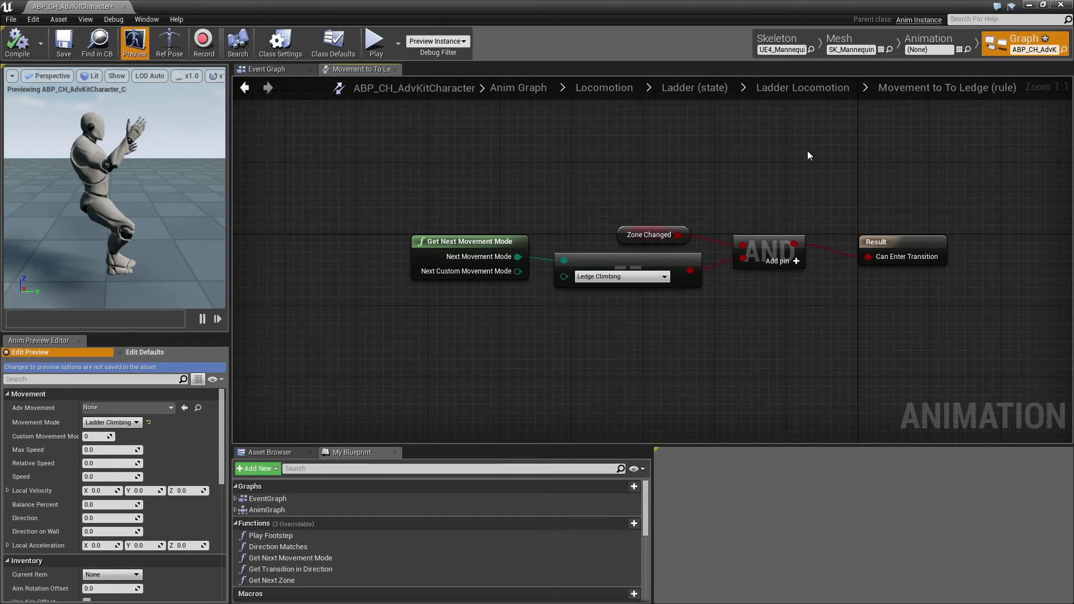
# Step: Open the To Ledge state and inspect its AS_Ladder_To_Ledge_R and AS_Ladder_To_Ledge_L play nodes
pyautogui.click(810, 88)
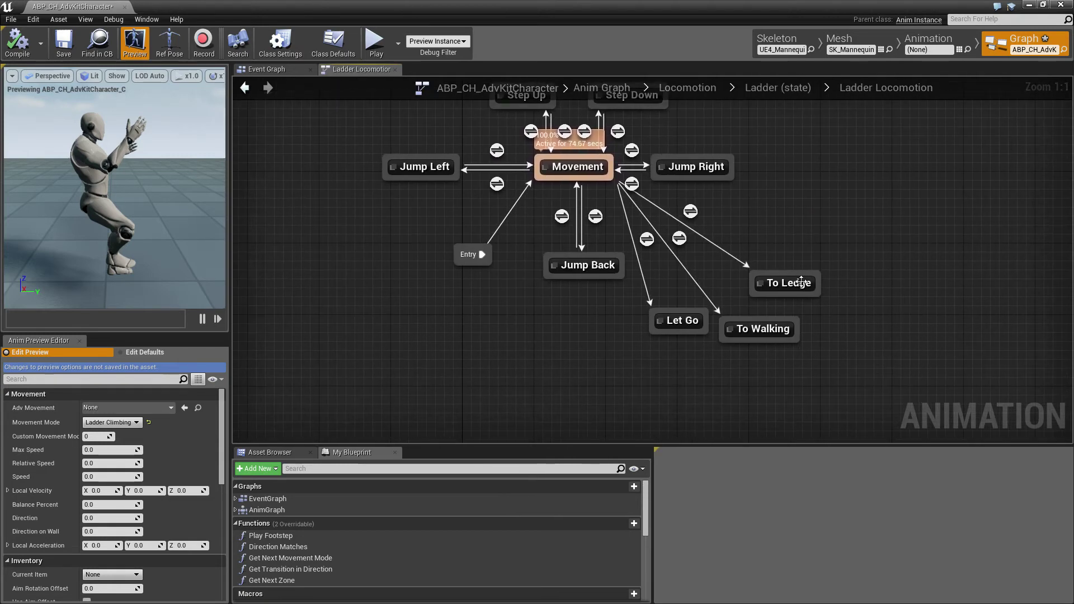
pyautogui.click(797, 283)
pyautogui.doubleClick(794, 284)
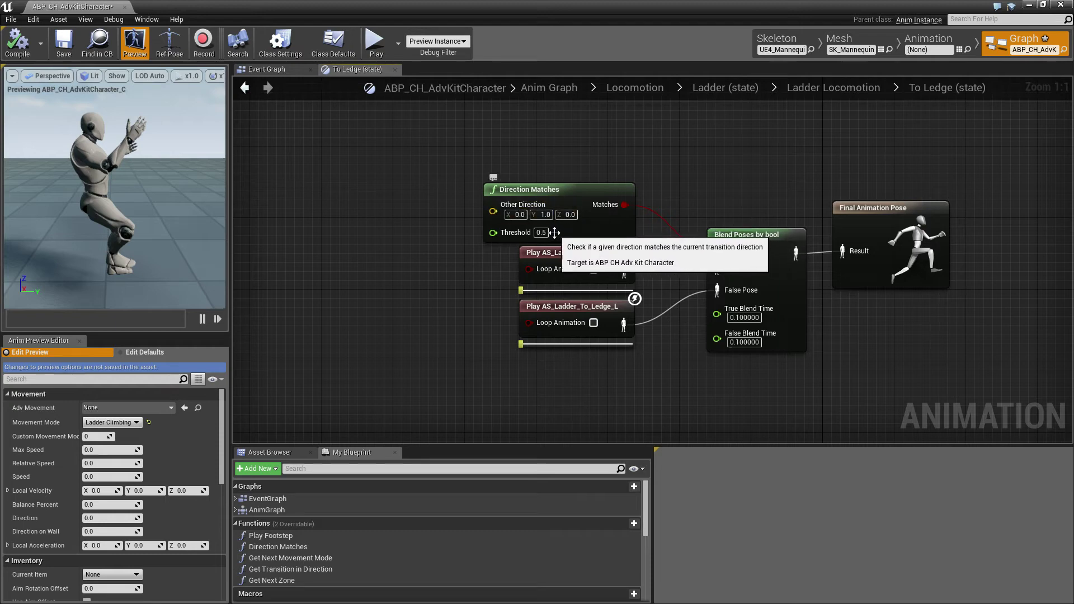
pyautogui.click(599, 252)
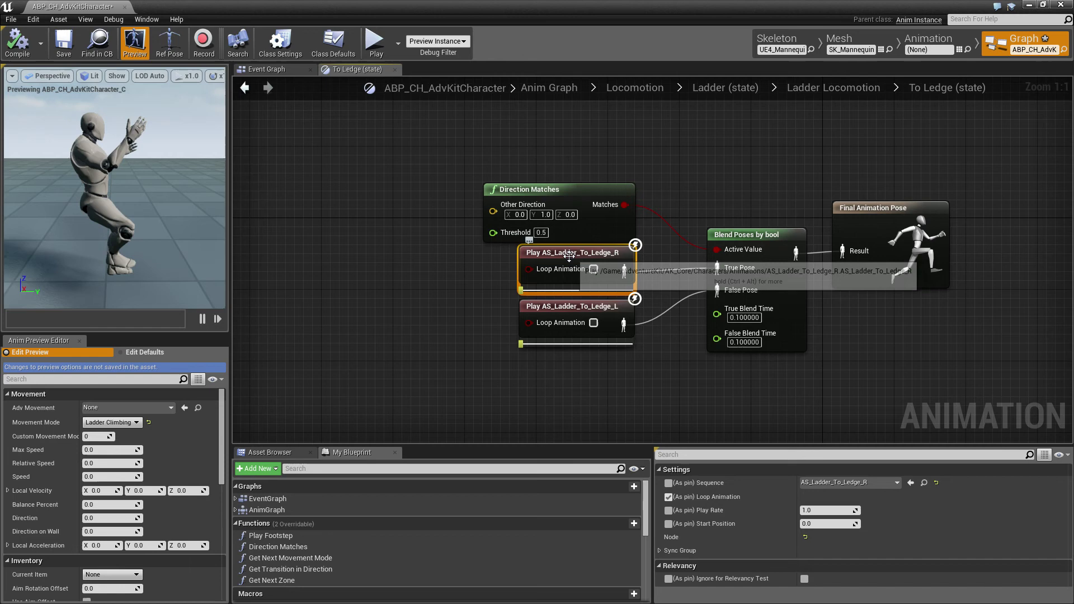
pyautogui.click(594, 307)
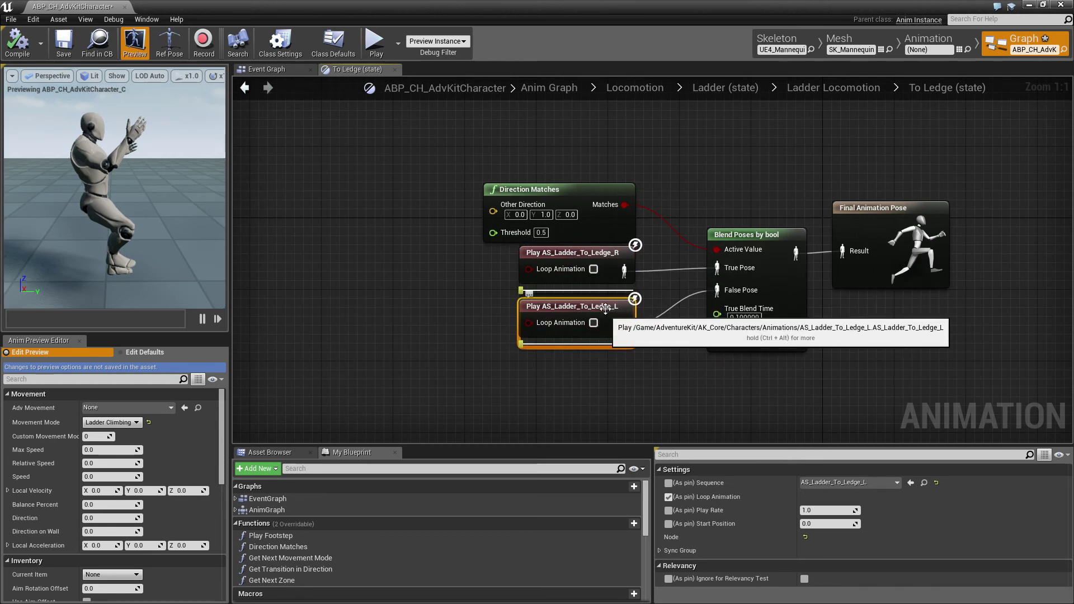
pyautogui.doubleClick(612, 251)
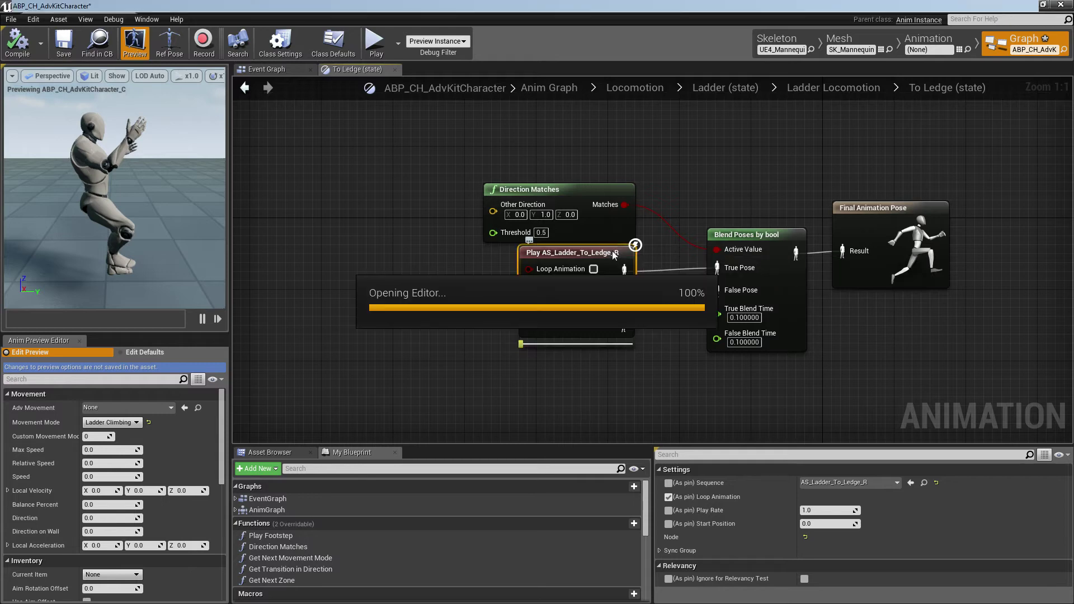
pyautogui.click(697, 593)
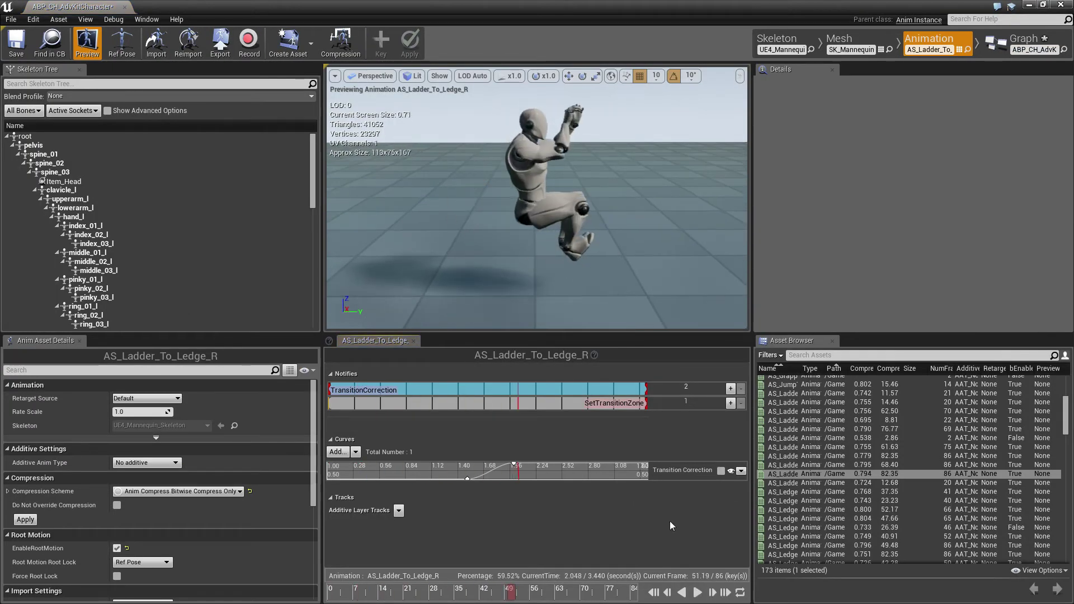
pyautogui.click(612, 403)
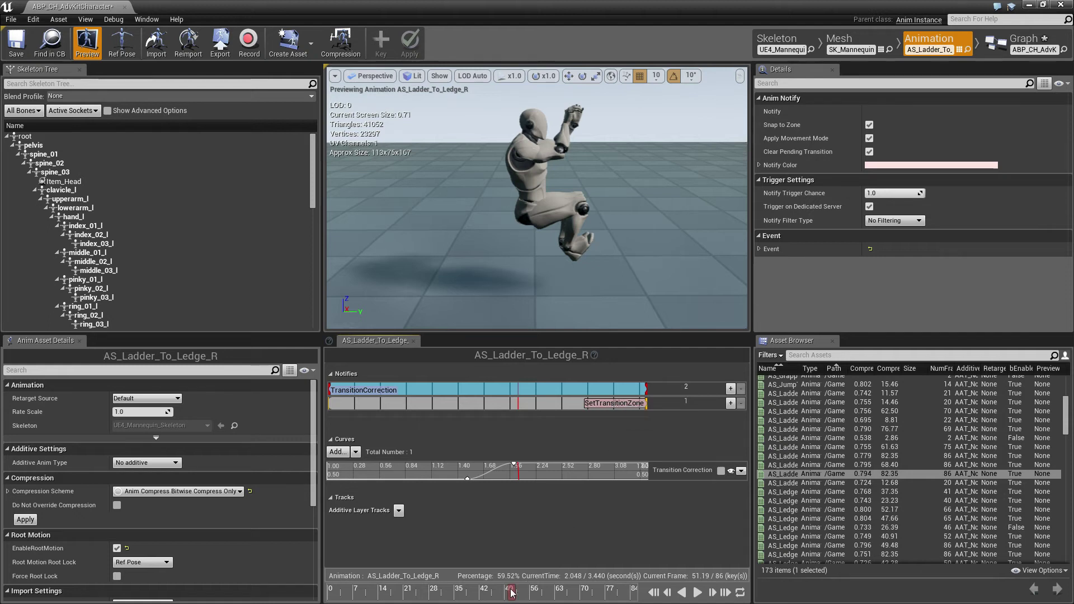
pyautogui.moveTo(511, 593); pyautogui.dragTo(642, 586)
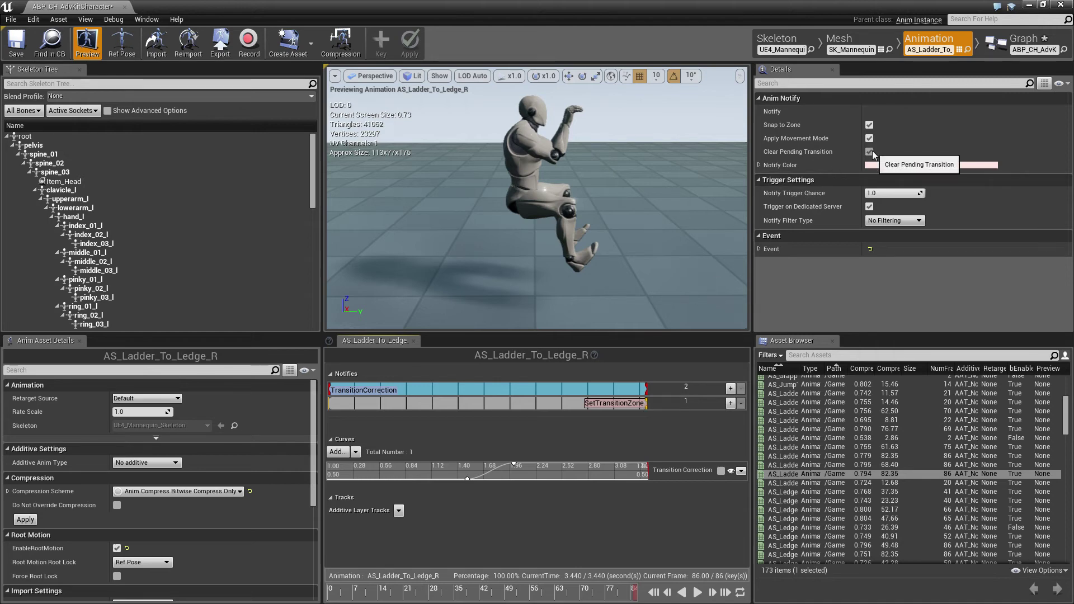
pyautogui.click(1012, 53)
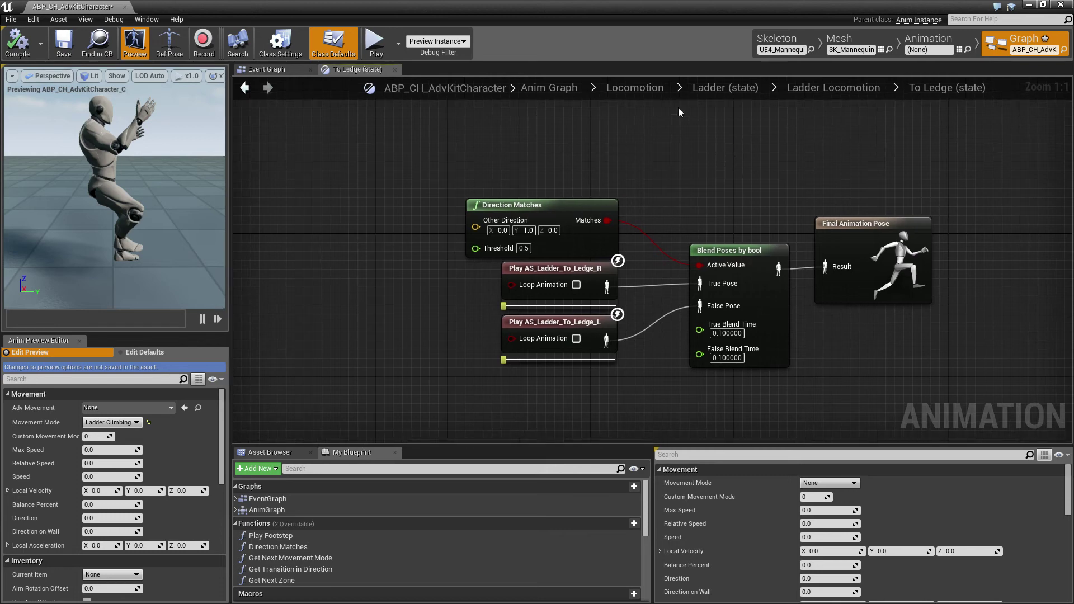
# Step: Return to the top-level Locomotion state machine and zoom out to see its states
pyautogui.click(658, 89)
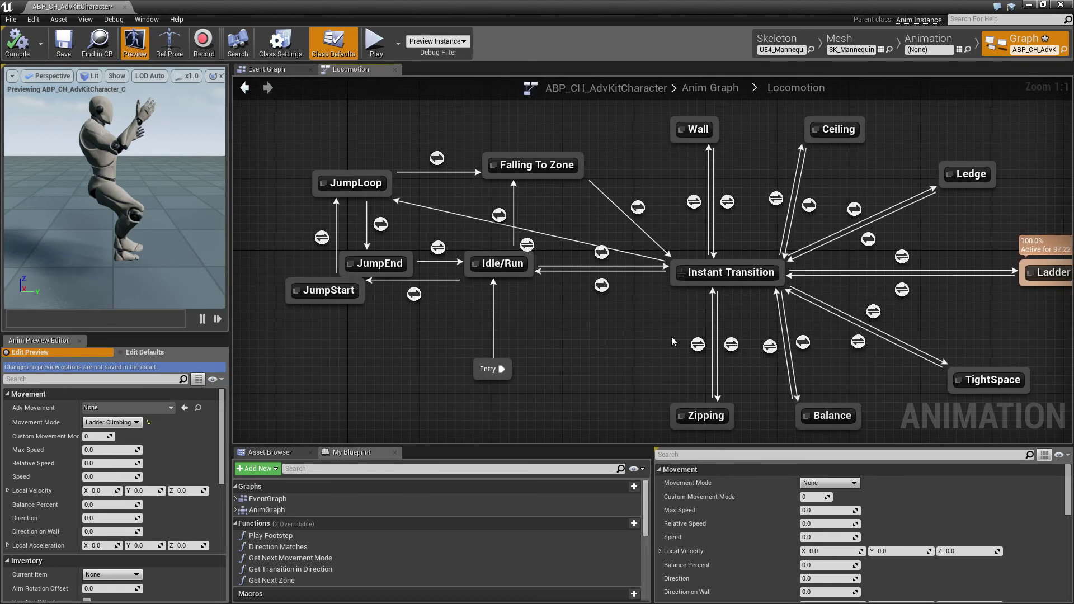
pyautogui.scroll(-4, 92, 512)
pyautogui.scroll(-8, 92, 514)
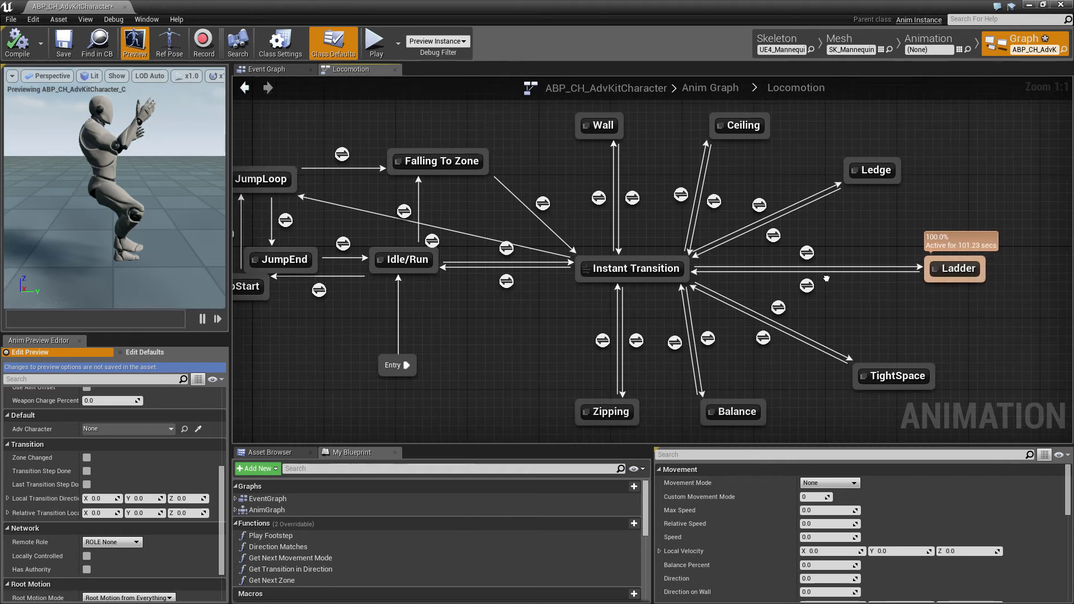
# Step: Inspect the Ladder → Instant Transition → Ledge path, selecting each state, conduit and transition
pyautogui.click(917, 267)
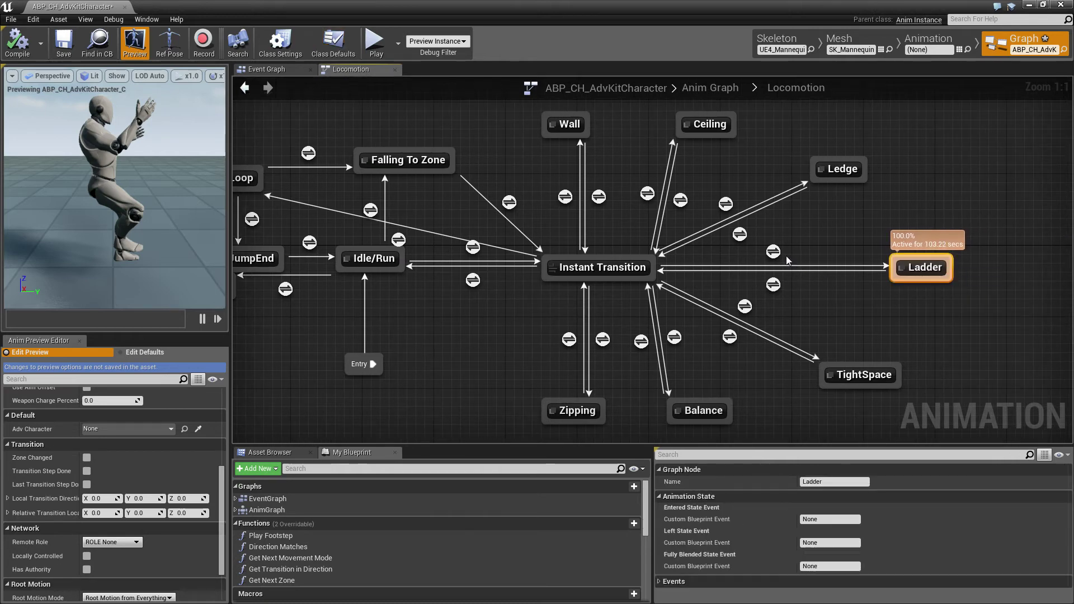
pyautogui.click(773, 285)
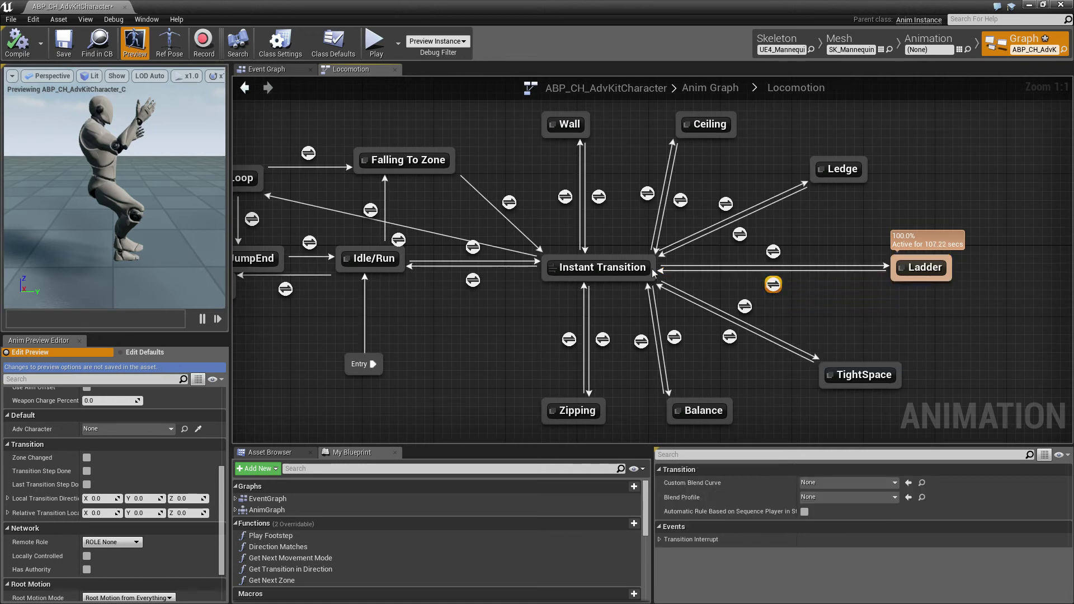
pyautogui.click(616, 267)
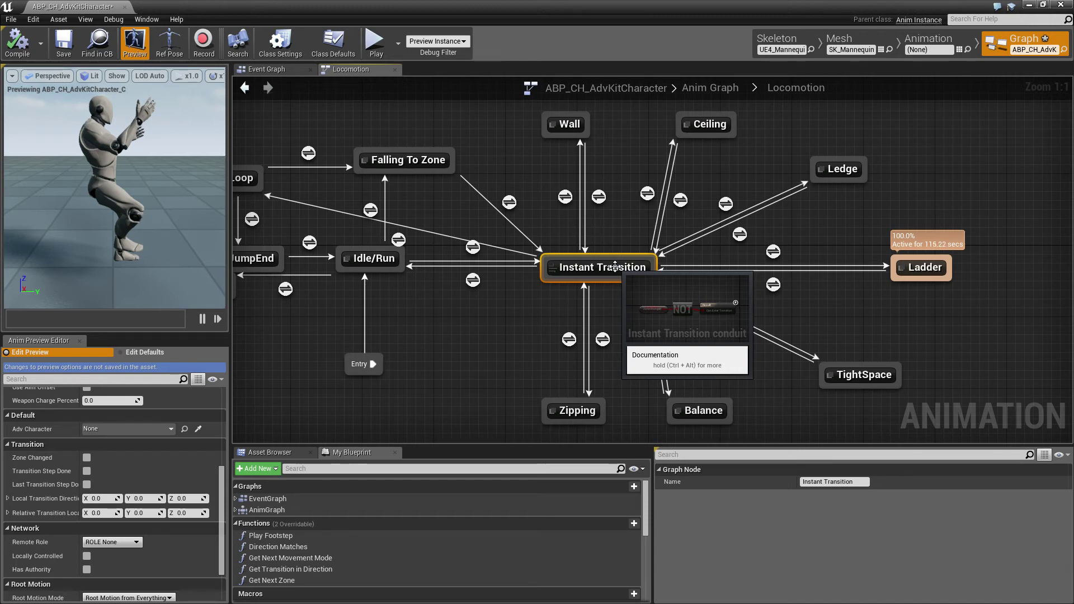
pyautogui.click(725, 205)
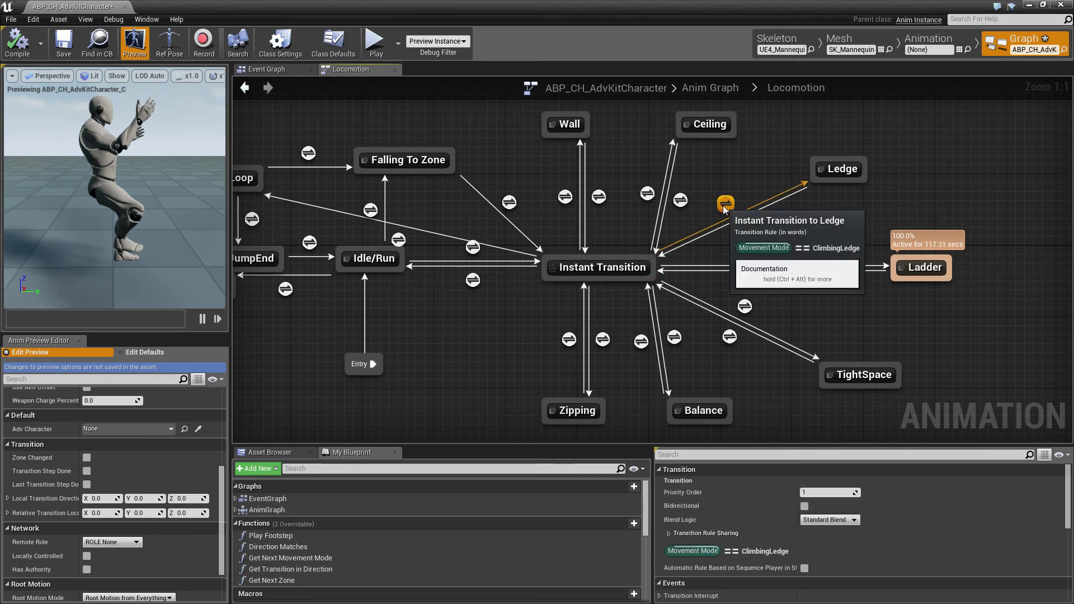
pyautogui.click(839, 173)
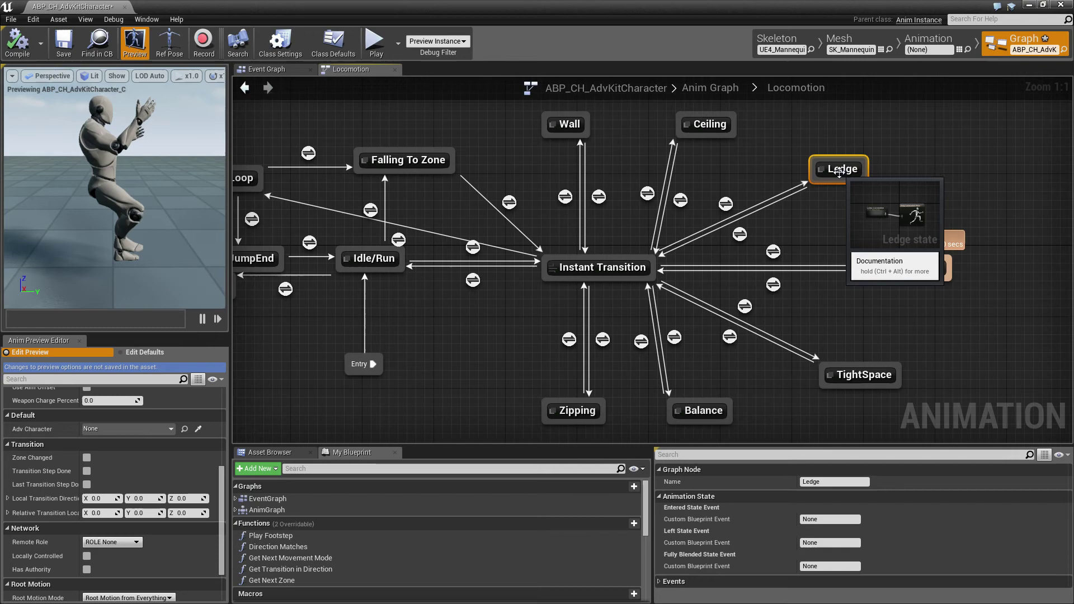
# Step: Drill from Ledge into Ledge Locomotion and Ledge Movement, then back to Ledge Locomotion
pyautogui.doubleClick(839, 173)
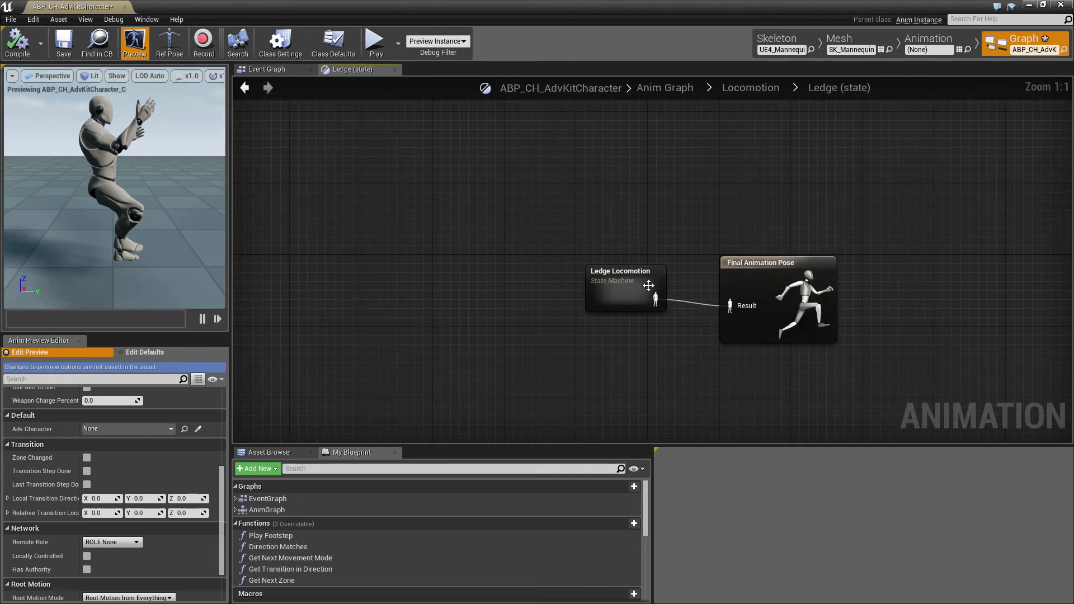
pyautogui.doubleClick(554, 251)
pyautogui.moveTo(665, 194); pyautogui.dragTo(748, 229, button='right')
pyautogui.scroll(4, 649, 213)
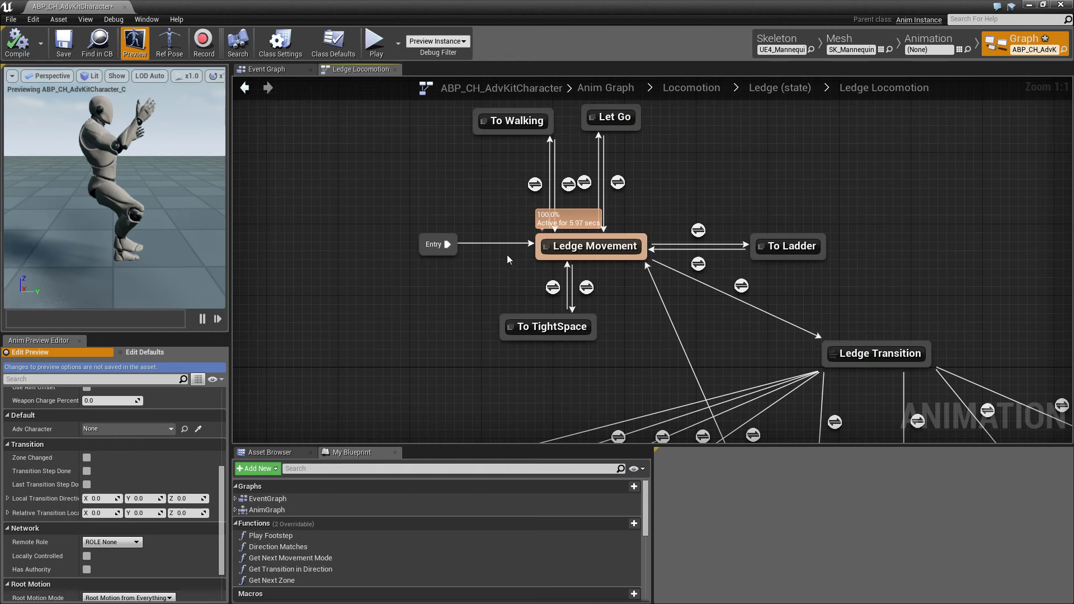
pyautogui.doubleClick(585, 242)
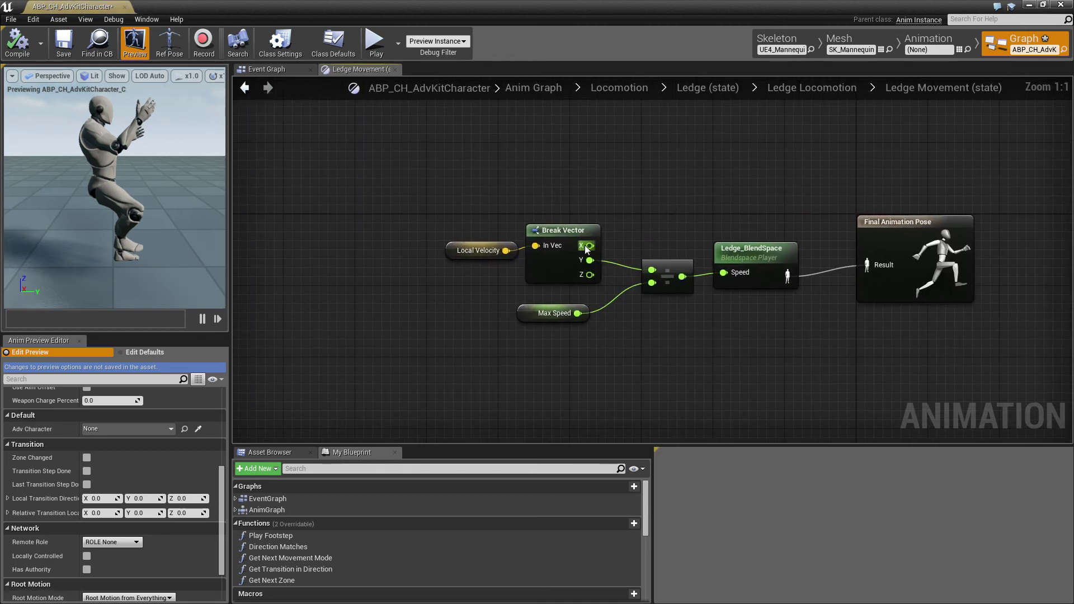
pyautogui.click(800, 88)
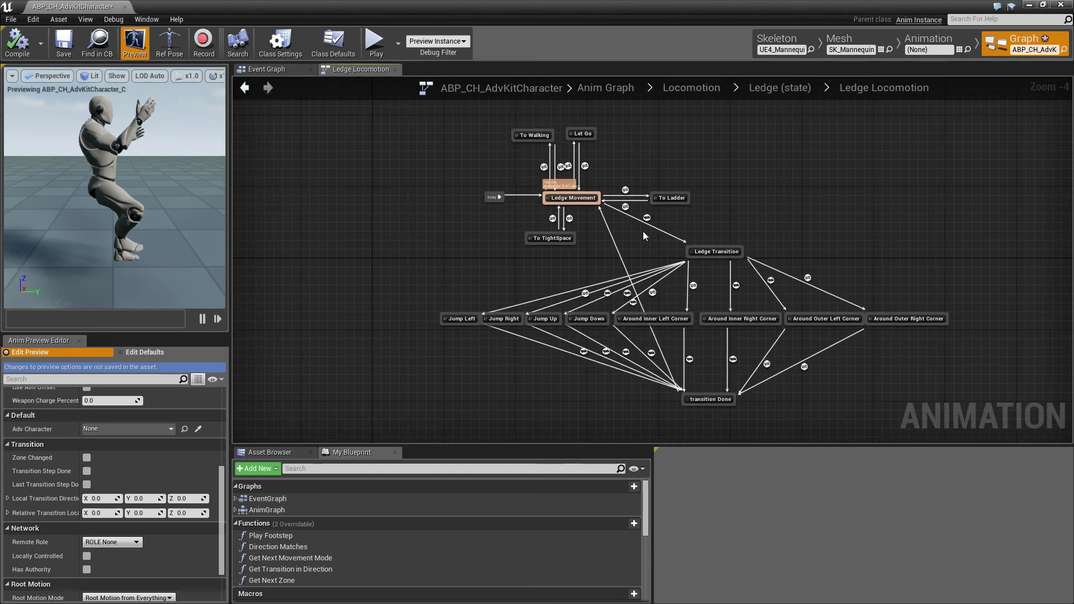
# Step: Pan to the jump and corner states in Ledge Locomotion and preview them
pyautogui.scroll(1, 643, 231)
pyautogui.moveTo(647, 246); pyautogui.dragTo(572, 190, button='right')
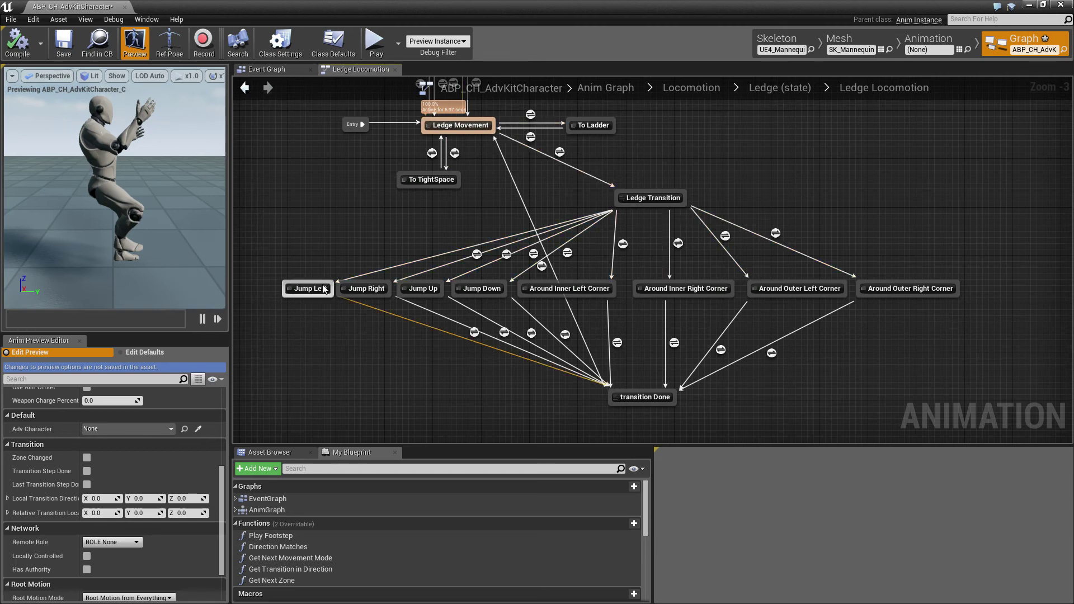
pyautogui.moveTo(313, 288)
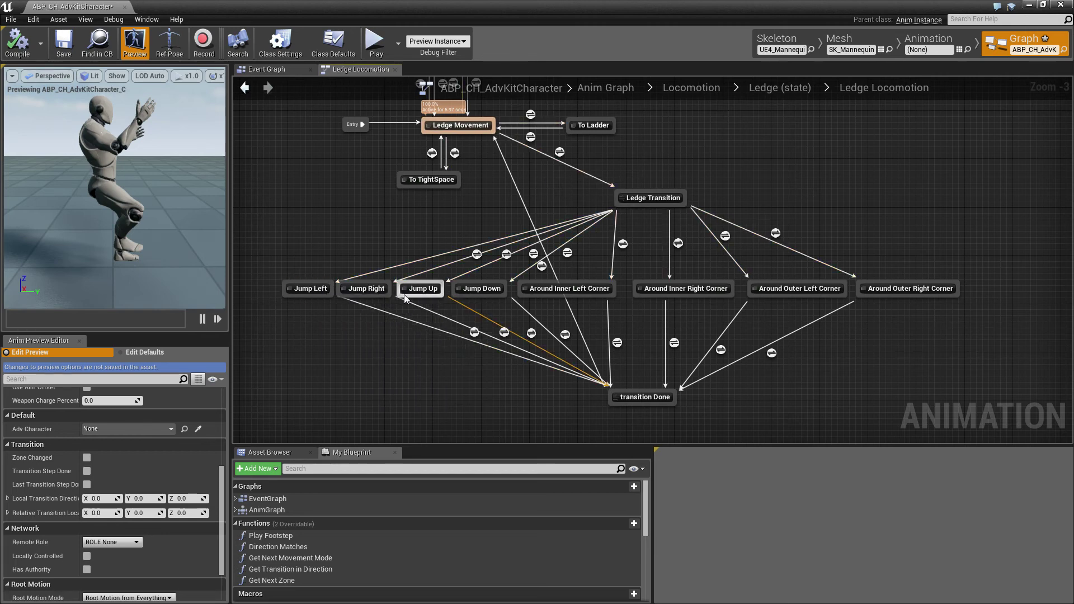
pyautogui.moveTo(486, 290)
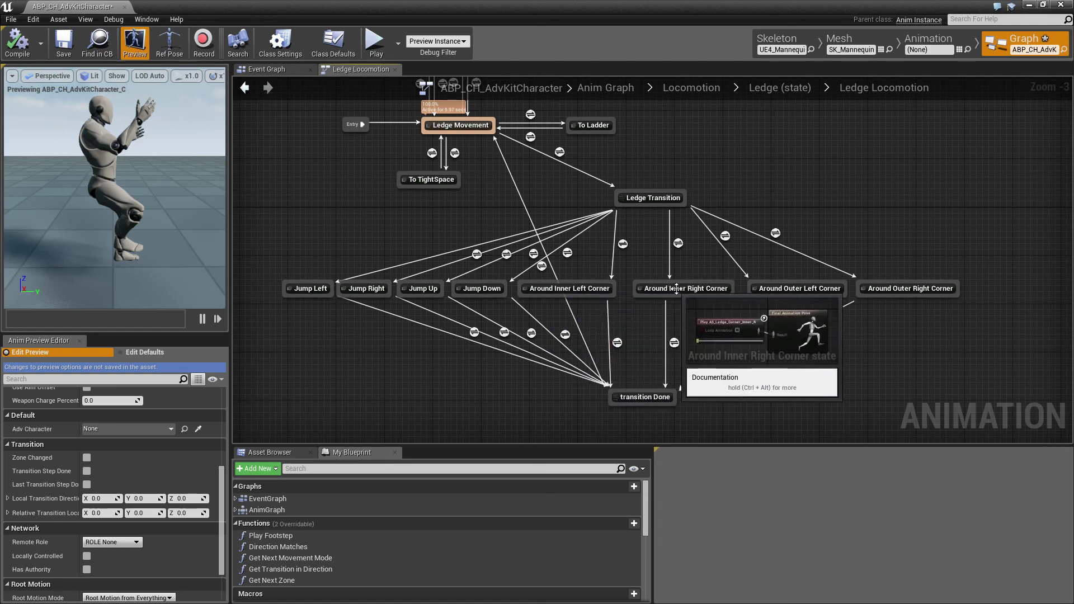
pyautogui.moveTo(783, 289)
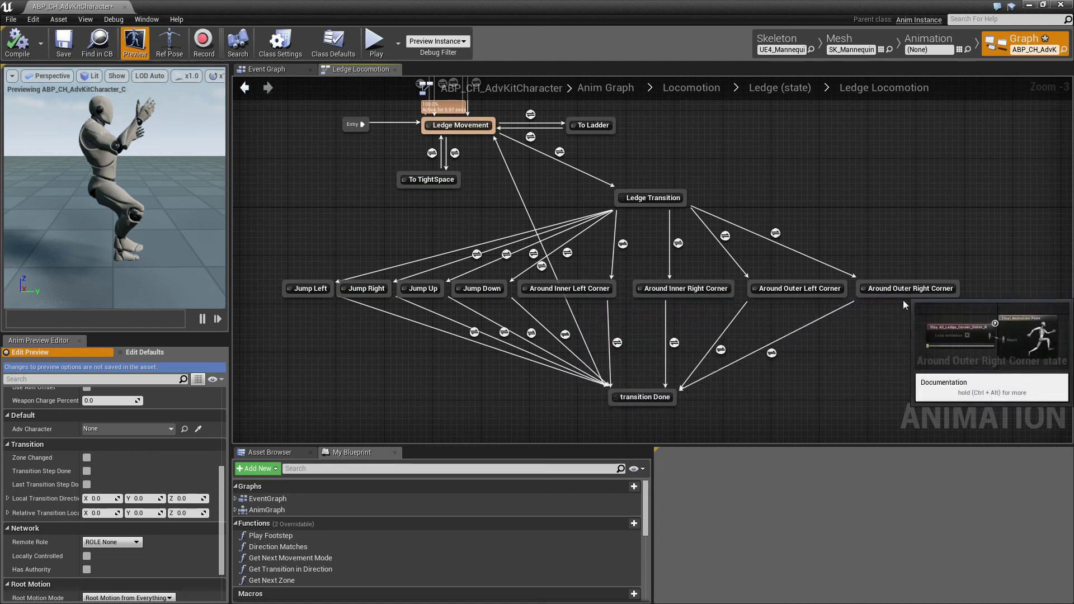
# Step: Pan back to Ledge Movement and preview its links to To Walking and Let Go
pyautogui.moveTo(522, 223); pyautogui.dragTo(660, 344, button='right')
pyautogui.scroll(3, 649, 297)
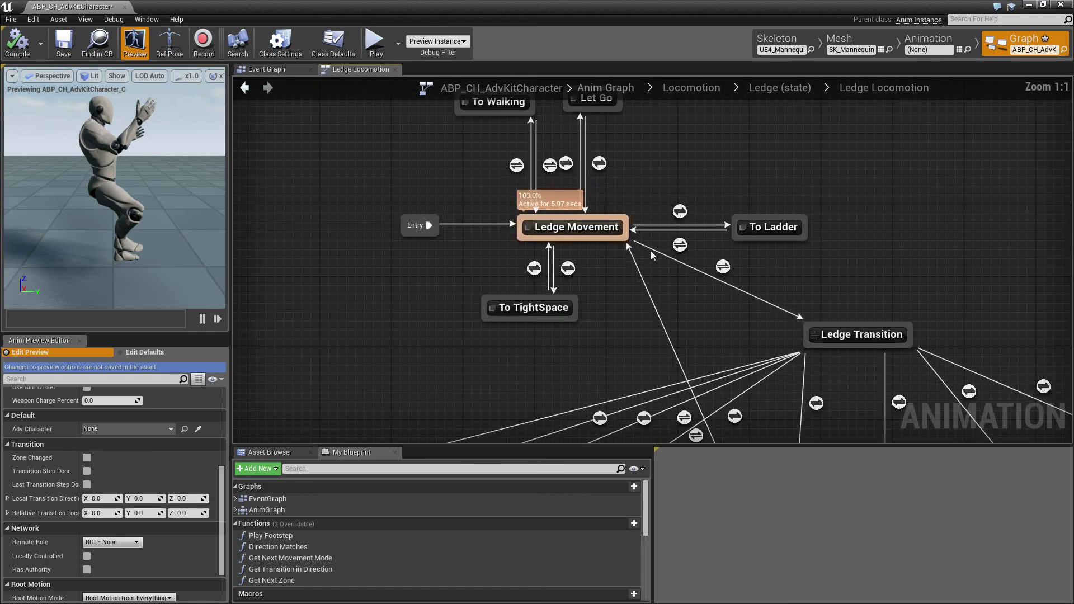
pyautogui.moveTo(758, 224)
pyautogui.moveTo(626, 242); pyautogui.dragTo(682, 260, button='right')
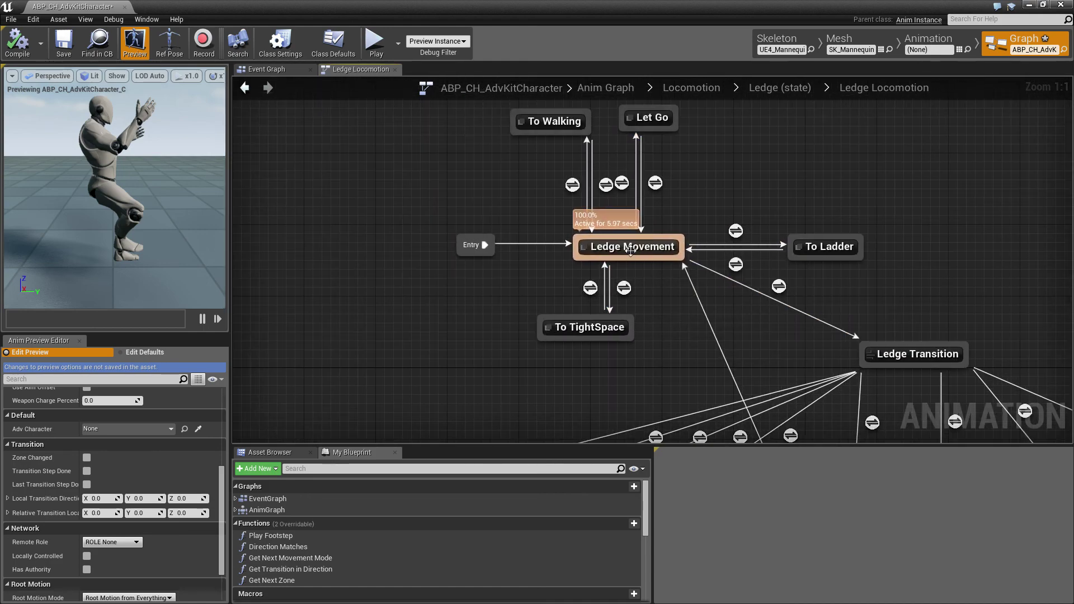
pyautogui.moveTo(603, 327)
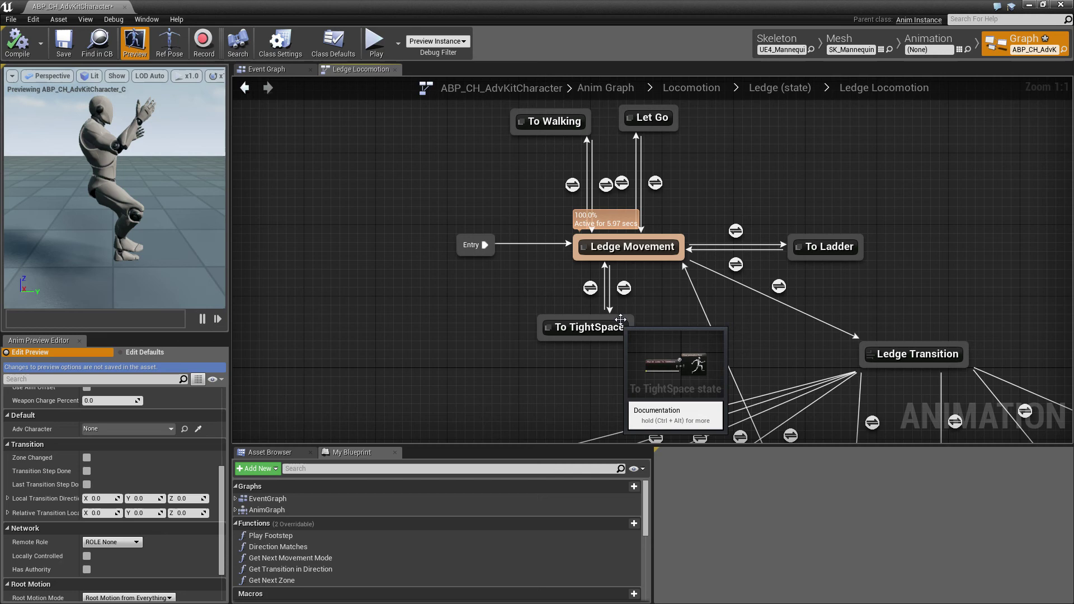
pyautogui.moveTo(650, 128); pyautogui.dragTo(650, 196, button='right')
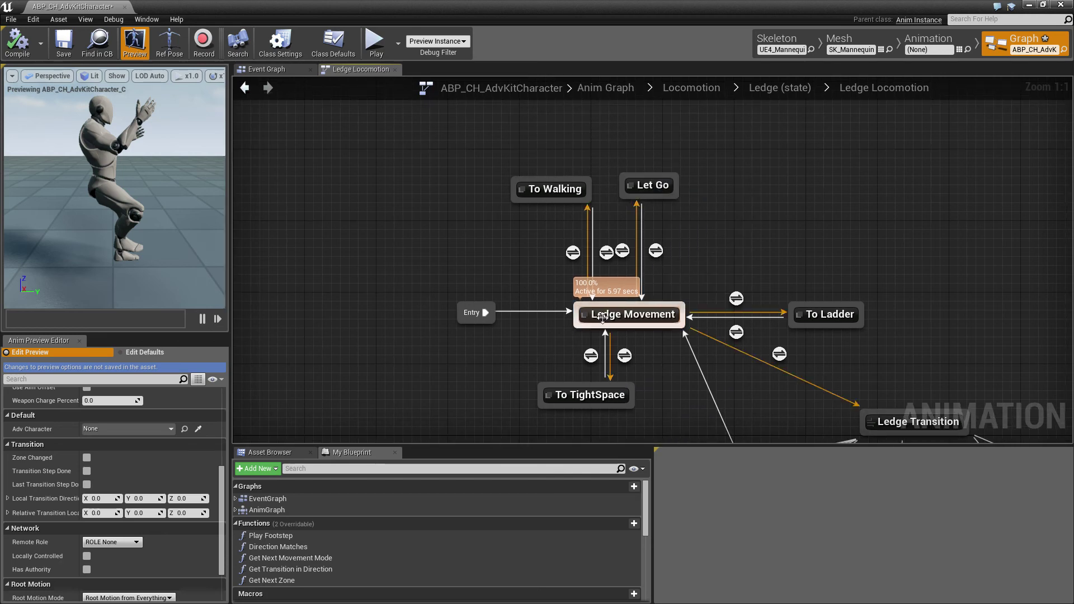
pyautogui.moveTo(571, 187)
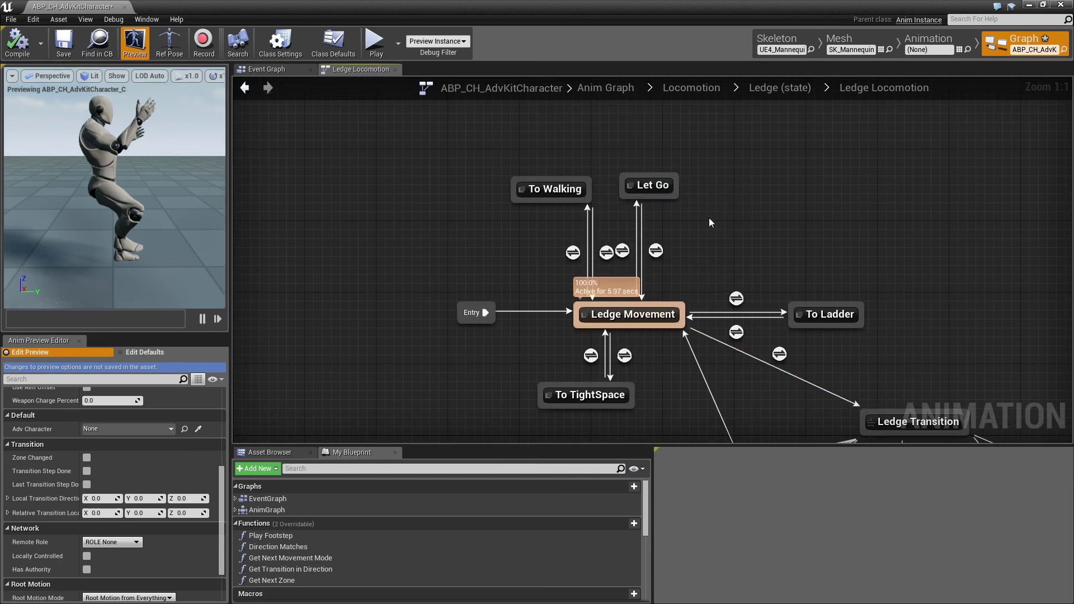
pyautogui.click(710, 88)
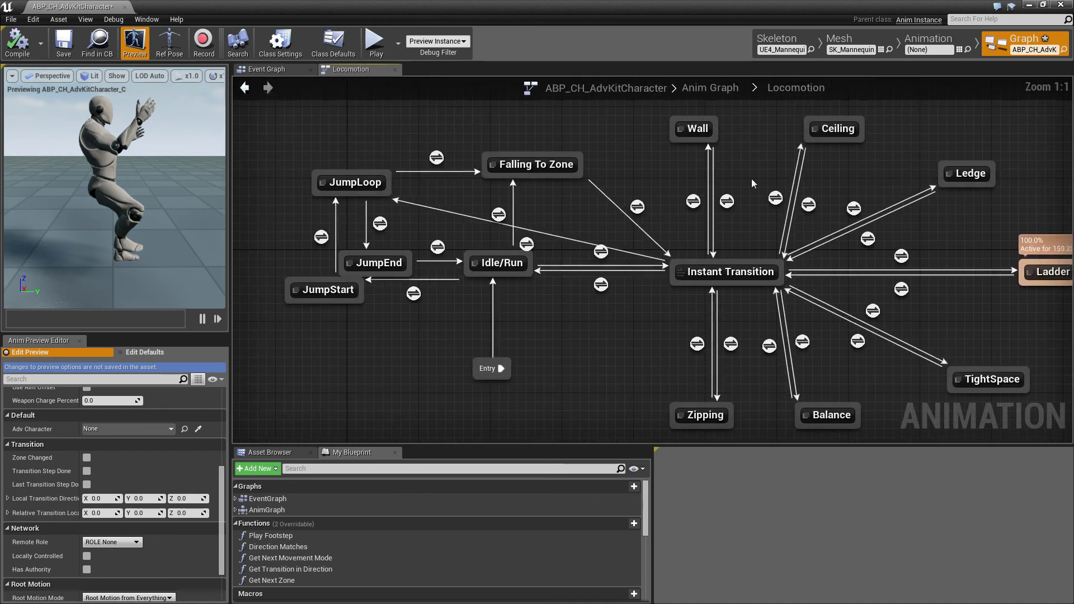
pyautogui.doubleClick(699, 168)
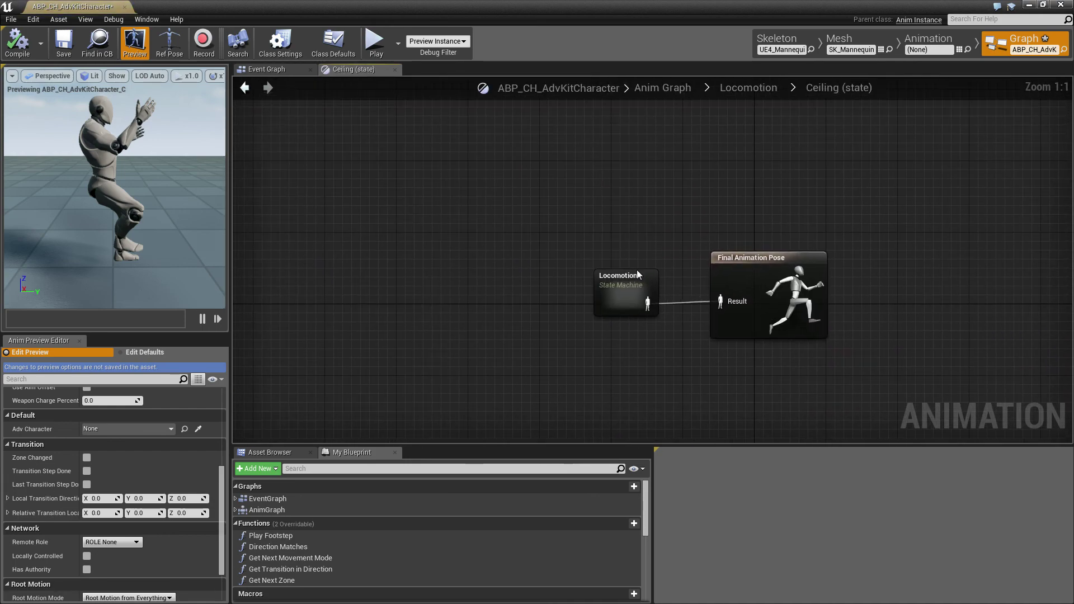
pyautogui.doubleClick(636, 271)
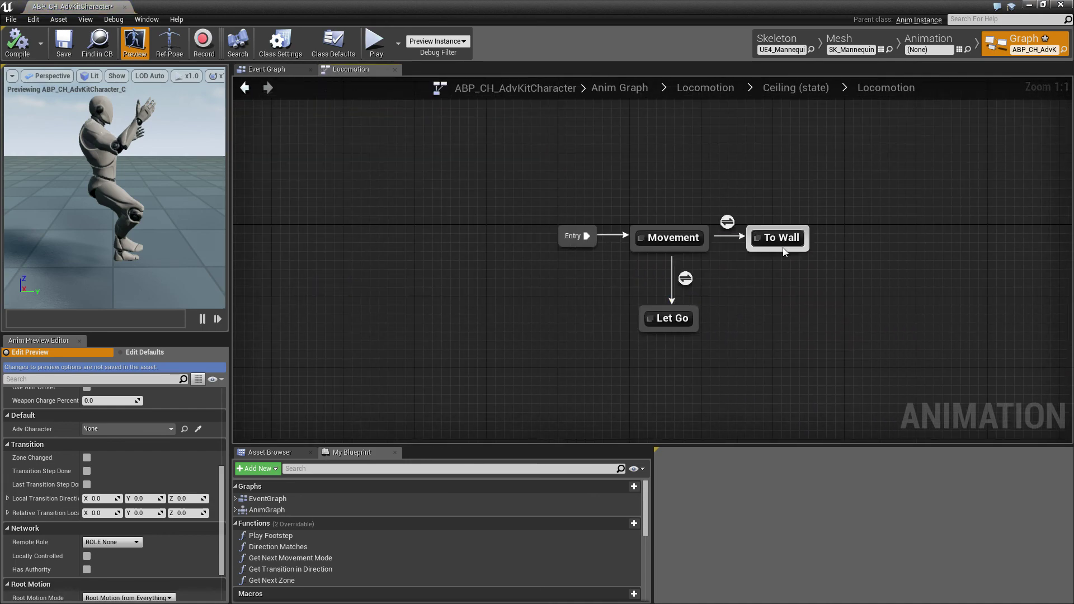
pyautogui.click(676, 232)
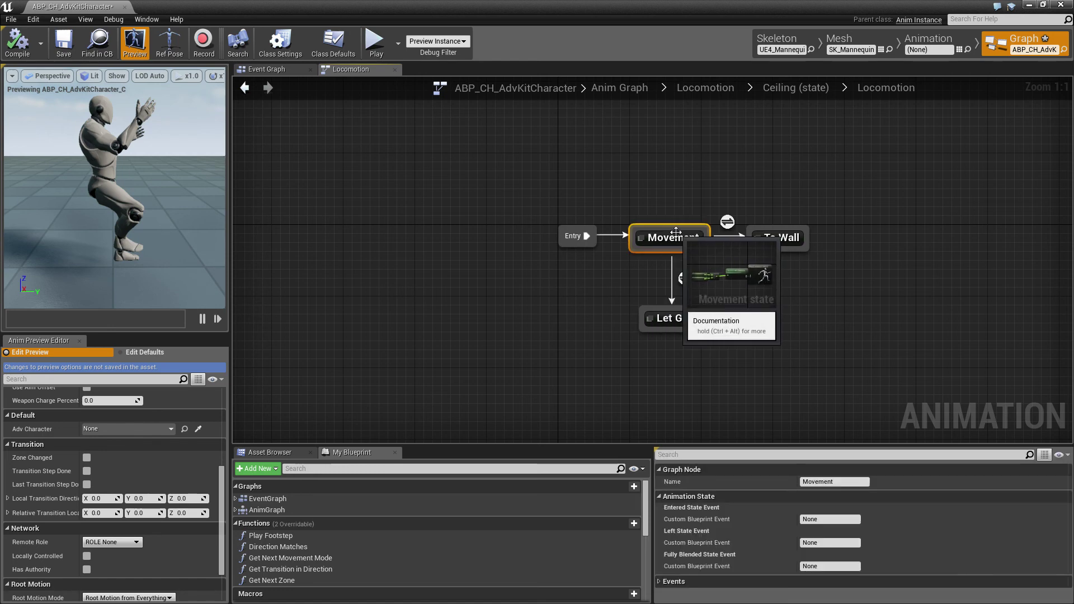
pyautogui.click(774, 235)
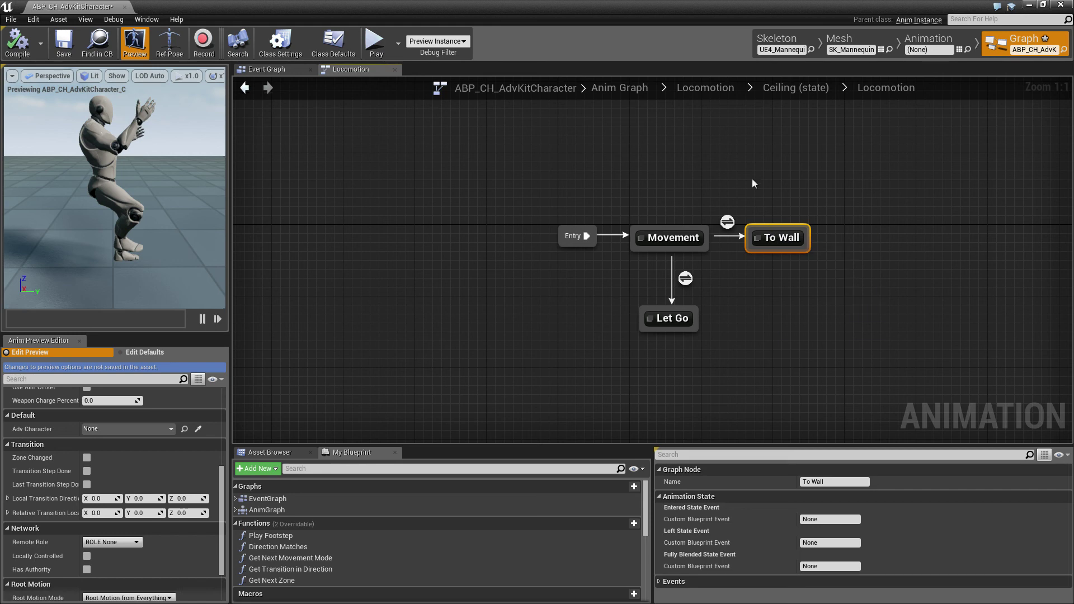
pyautogui.click(690, 91)
pyautogui.click(706, 129)
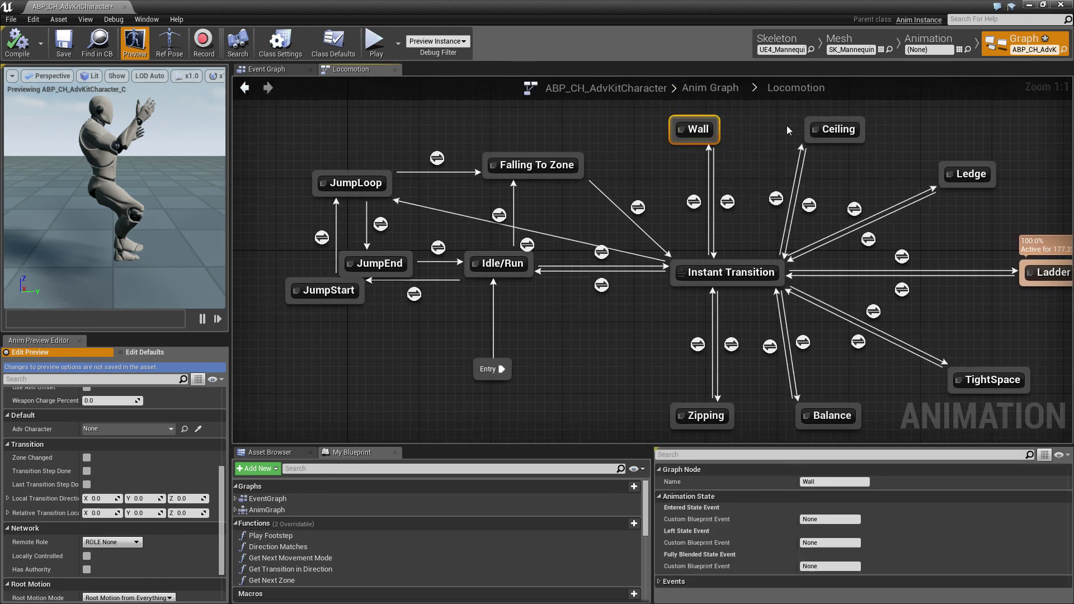
pyautogui.click(823, 131)
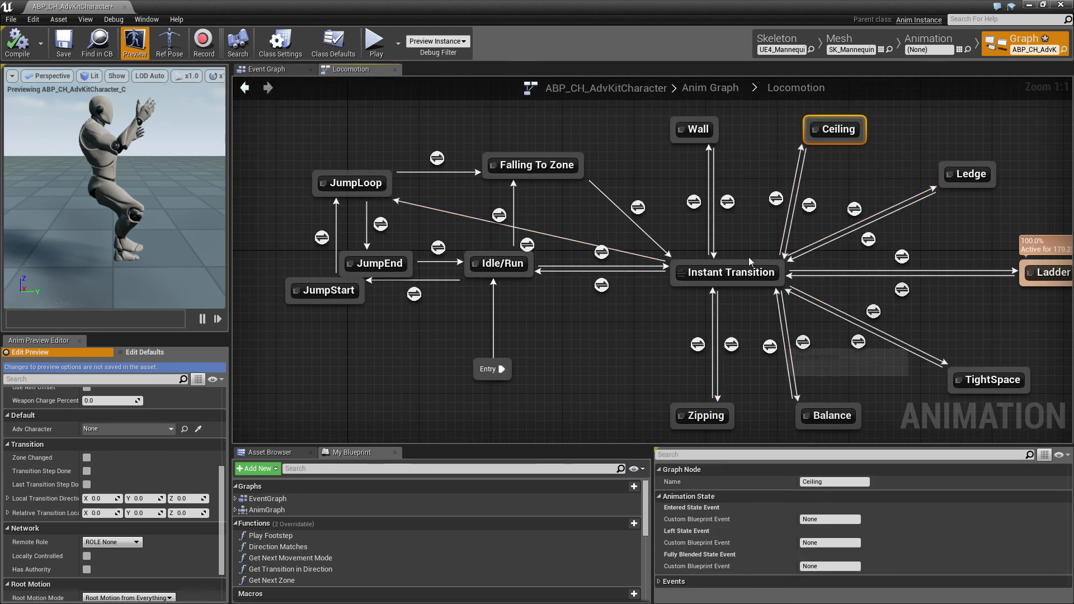
pyautogui.click(860, 299)
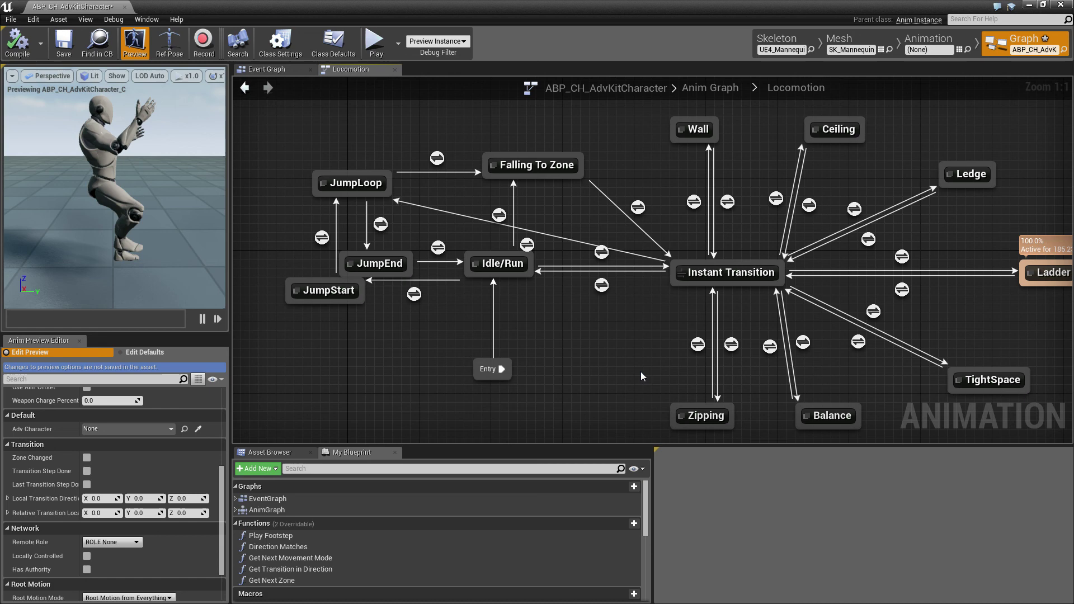
pyautogui.scroll(-2, 152, 466)
pyautogui.scroll(-1, 151, 465)
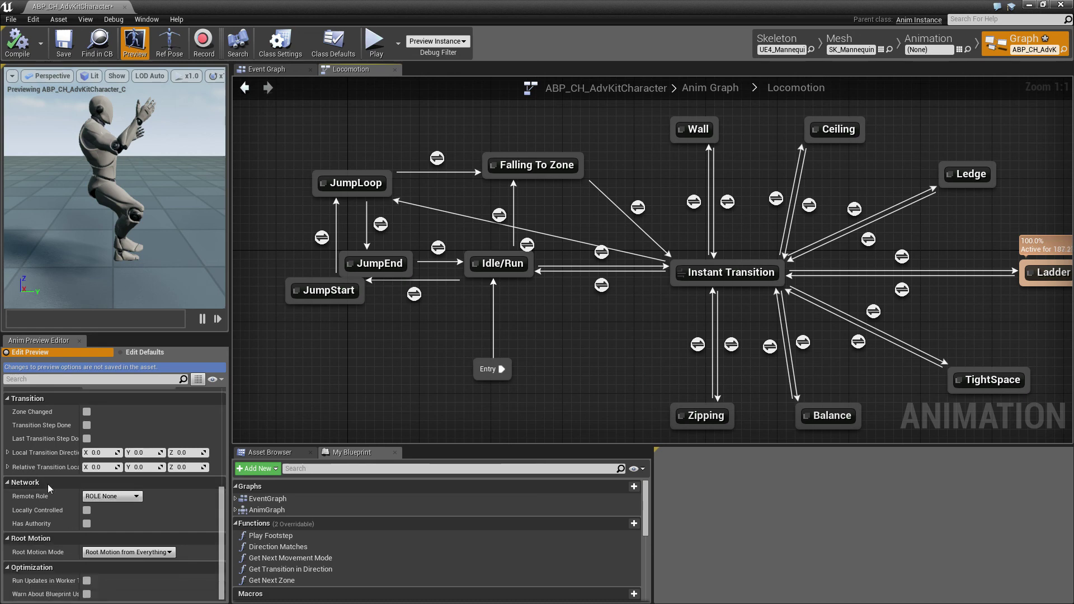
pyautogui.click(8, 453)
pyautogui.click(7, 452)
pyautogui.scroll(6, 56, 564)
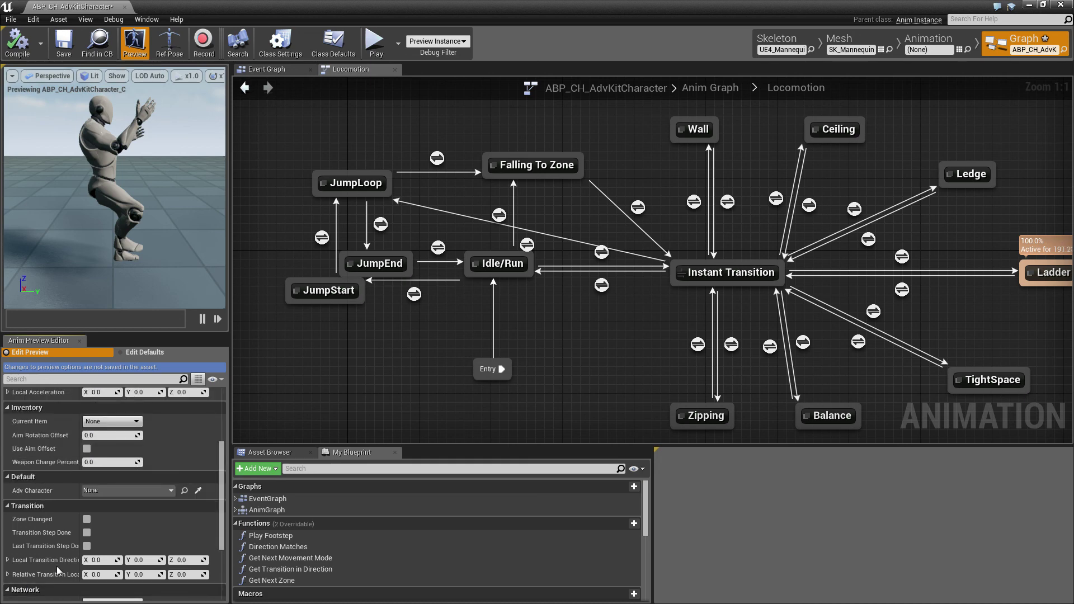